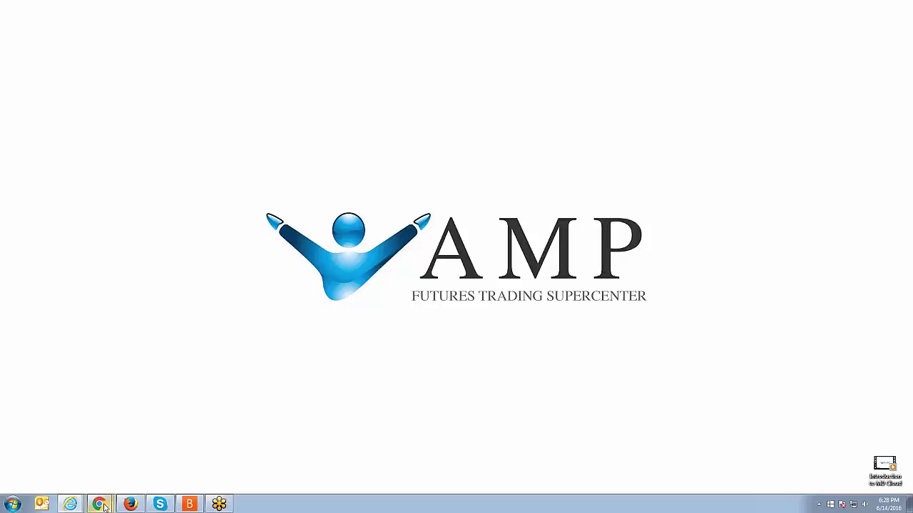
# Bring the 'Cloud Trading - Google Chrome' window with MarketDelta's EPU6 trading page to the front.
pyautogui.moveTo(104, 507)
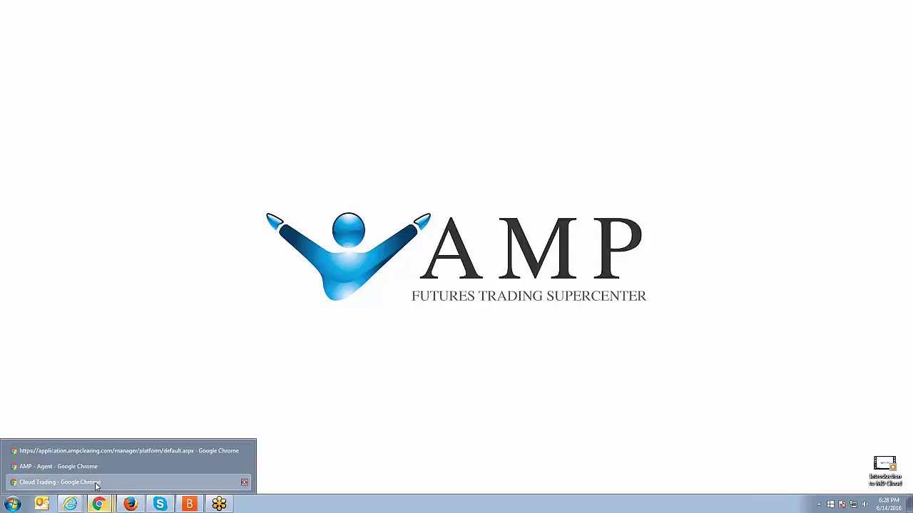
pyautogui.hotkey('alt', 'Tab')
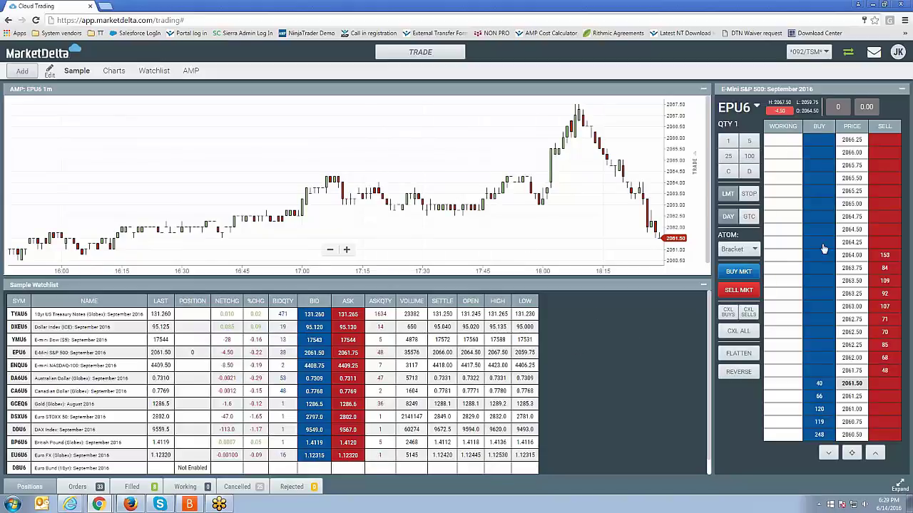
# Recentre the EPU6 price ladder on the last traded price and open the Add a Symbol box.
pyautogui.click(851, 453)
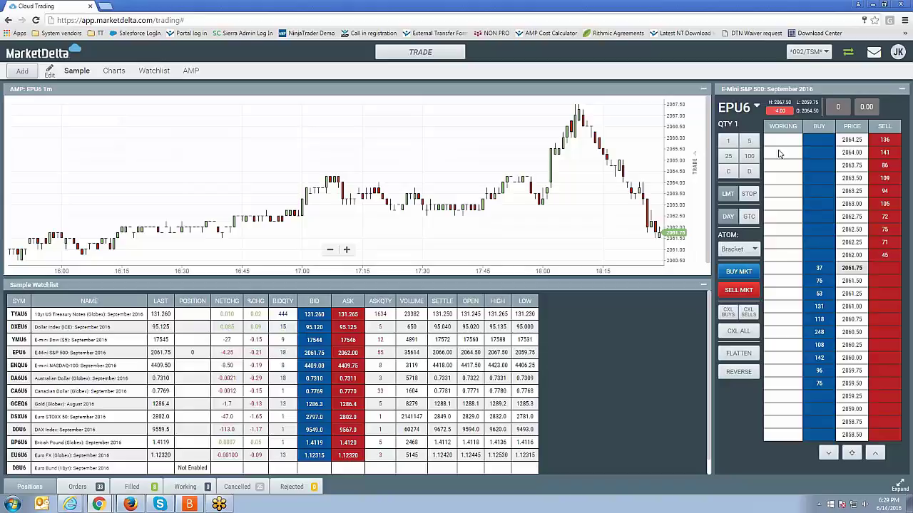
pyautogui.click(744, 112)
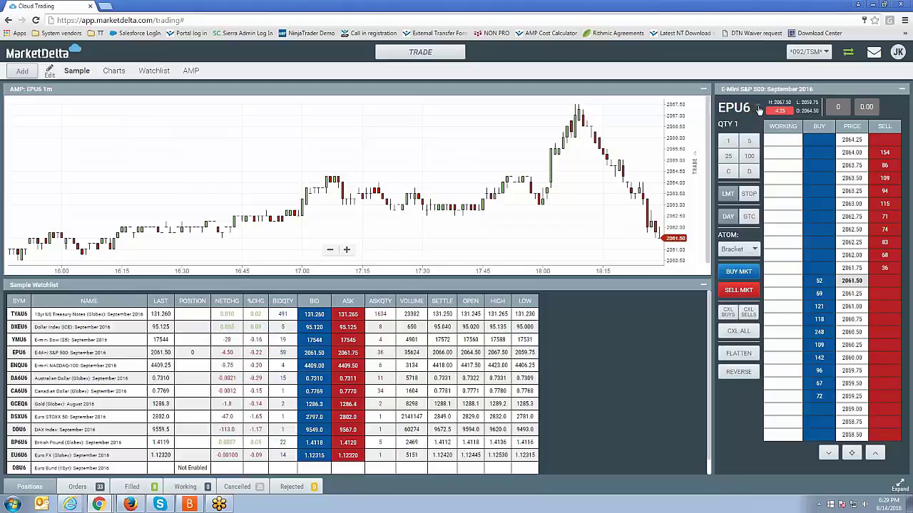
# Load the ENQU6 NASDAQ-100 contract into the order ladder.
pyautogui.click(735, 108)
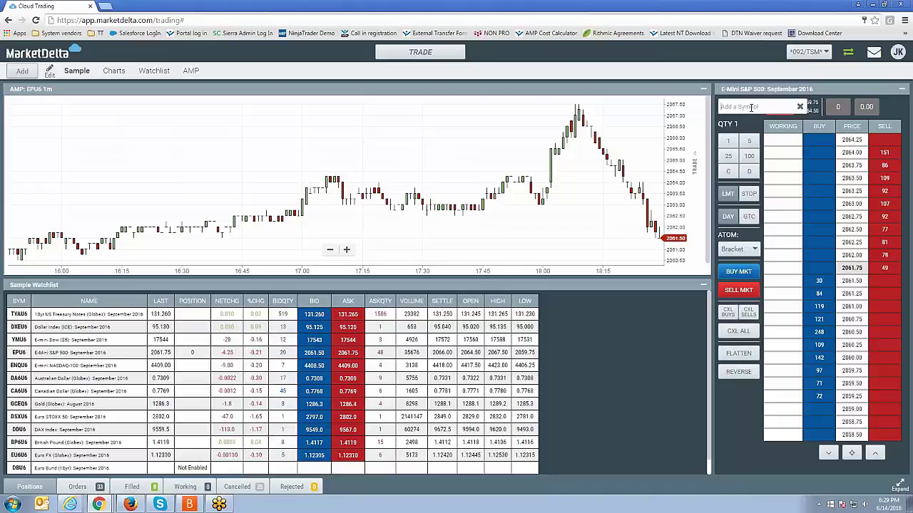
pyautogui.write('enqu6')
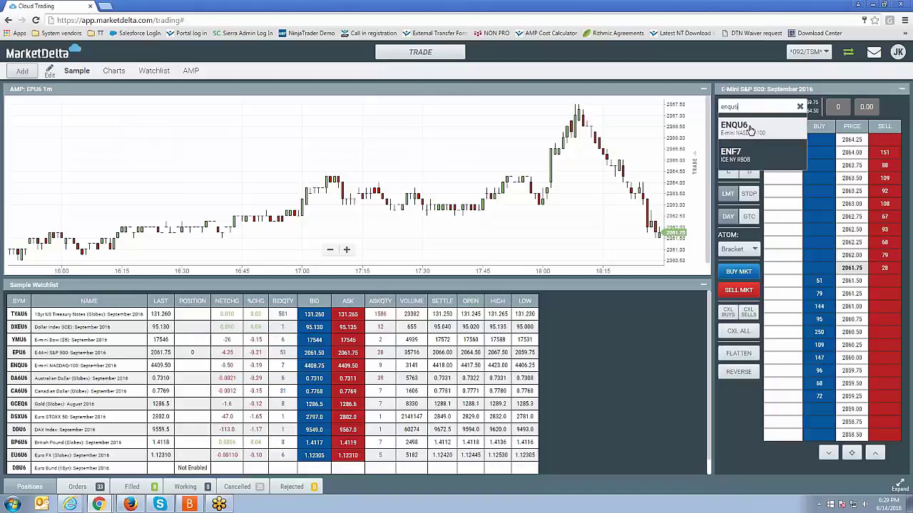
pyautogui.click(750, 131)
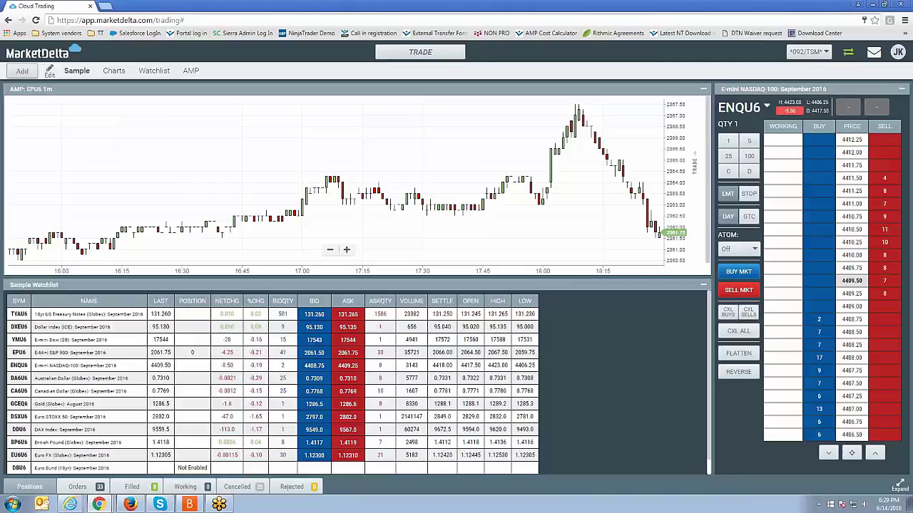
# Load the CLEN6 Crude Light contract, fixing the mistyped 'clen1', then reopen the symbol search.
pyautogui.click(755, 109)
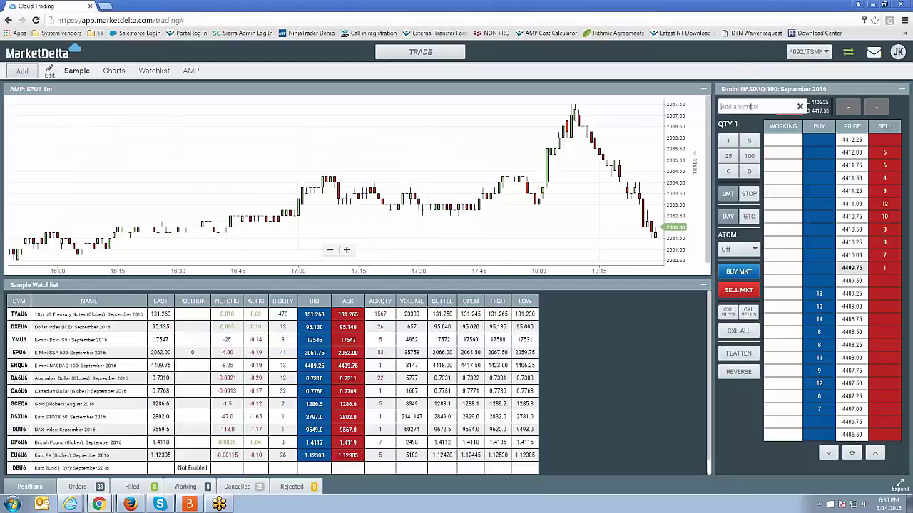
pyautogui.write('clen1')
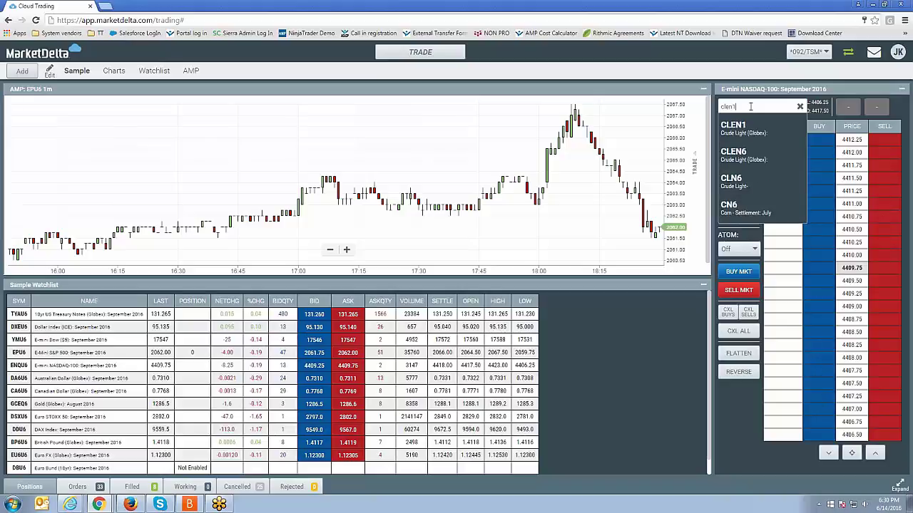
pyautogui.press('BackSpace')
pyautogui.write('6')
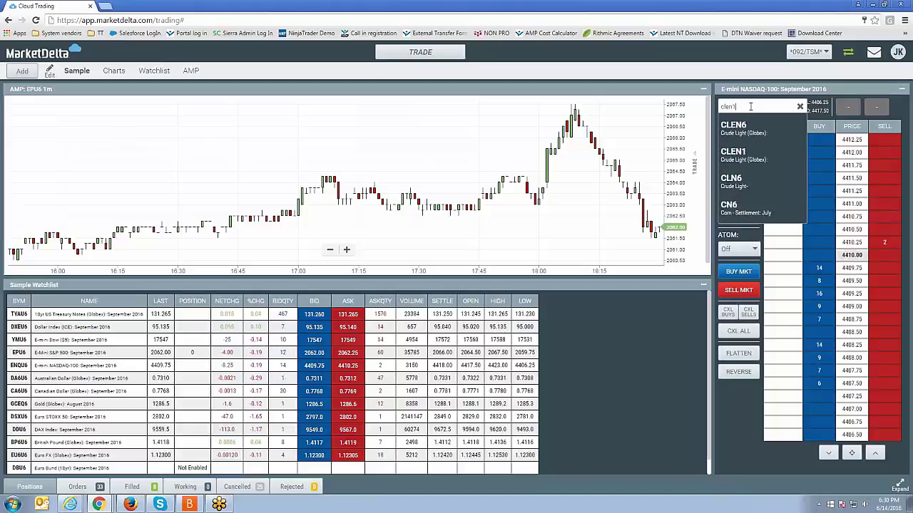
pyautogui.press('Return')
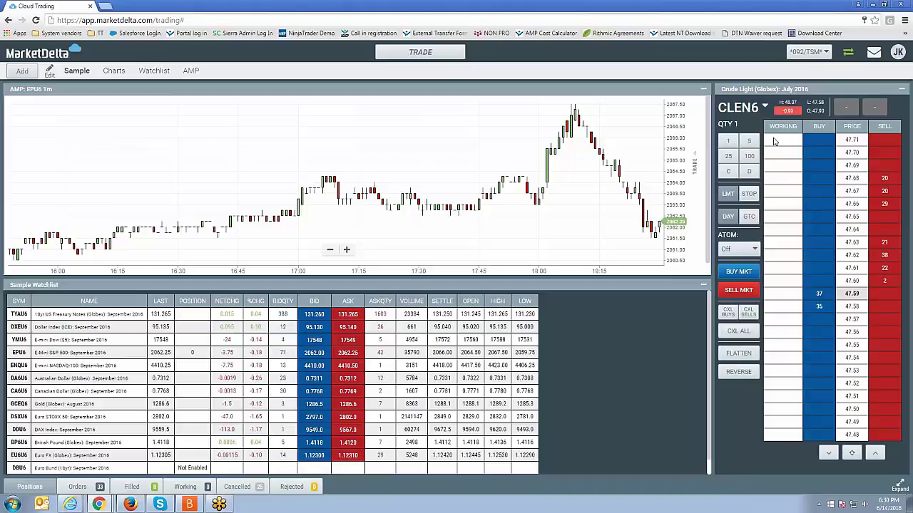
pyautogui.click(757, 113)
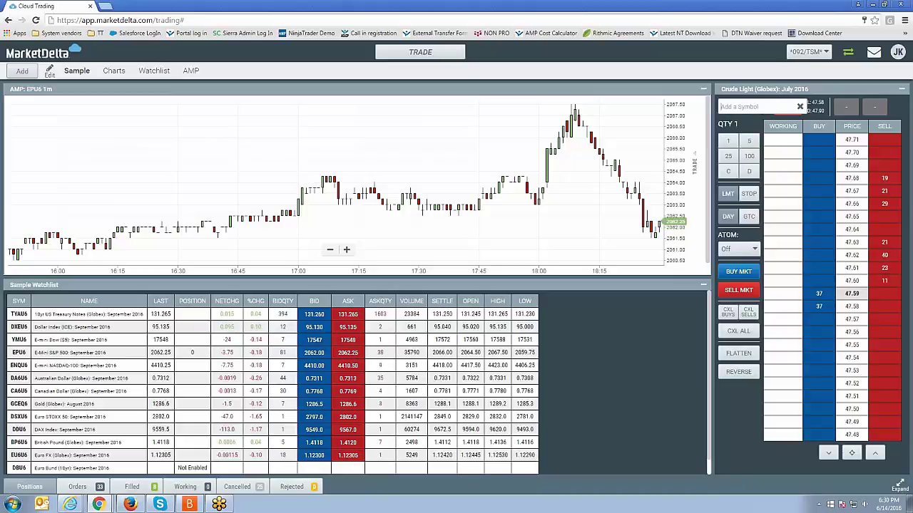
# Load EPU6, then try further symbol searches for 'min' and 'ep'.
pyautogui.write('epu6')
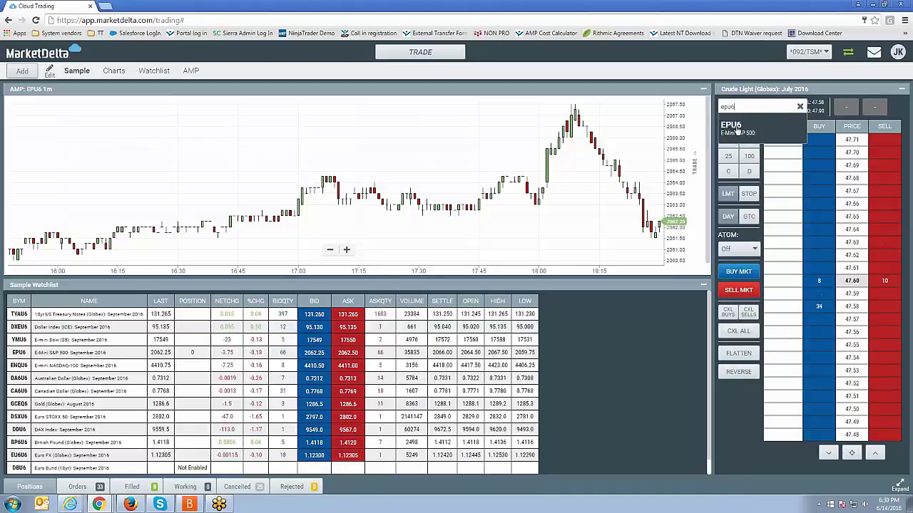
pyautogui.click(737, 128)
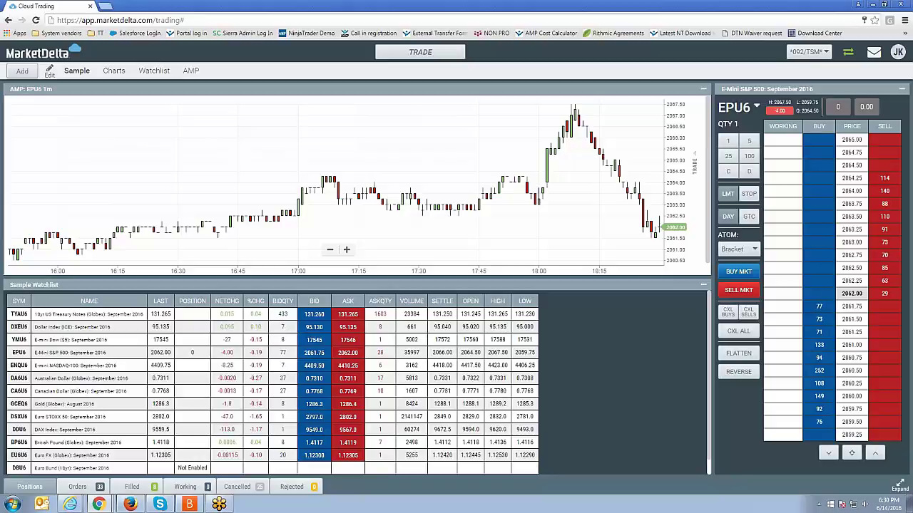
pyautogui.click(743, 111)
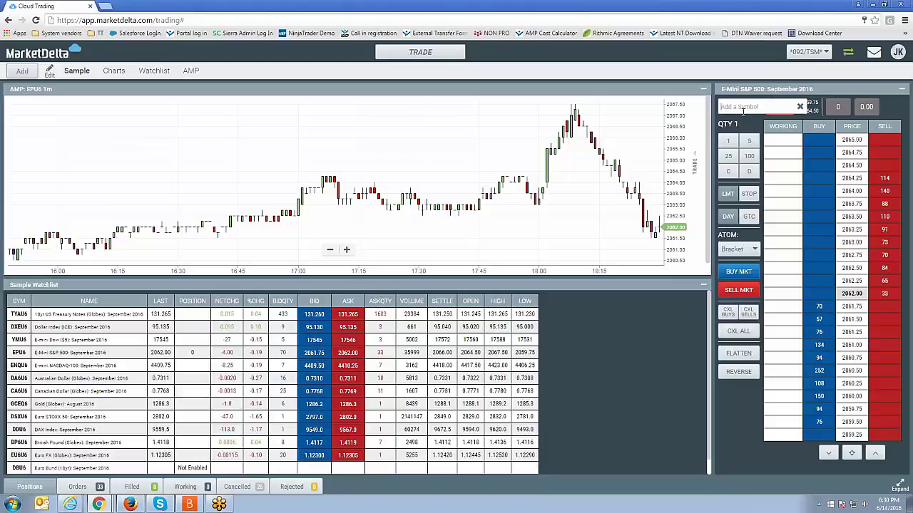
pyautogui.write('mini s&p')
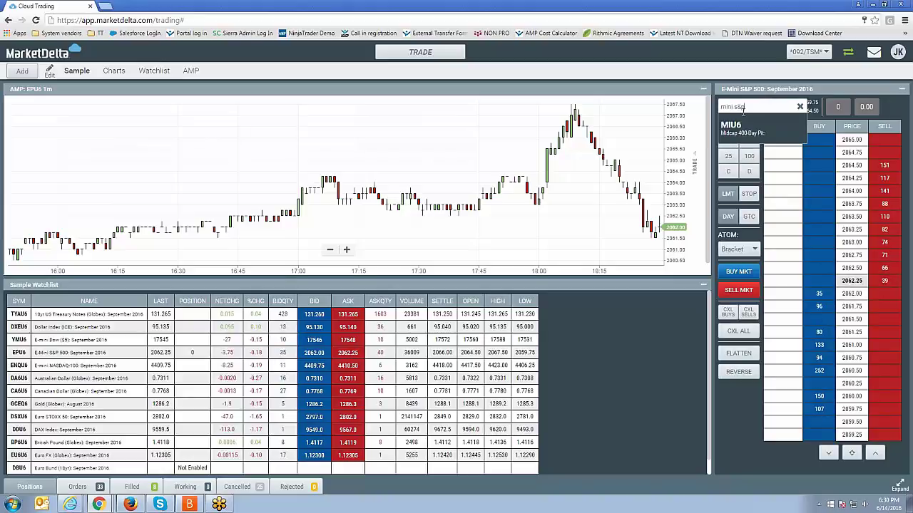
pyautogui.press('BackSpace')
pyautogui.press('BackSpace')
pyautogui.press('BackSpace')
pyautogui.press('BackSpace')
pyautogui.press('BackSpace')
pyautogui.press('BackSpace')
pyautogui.press('BackSpace')
pyautogui.press('BackSpace')
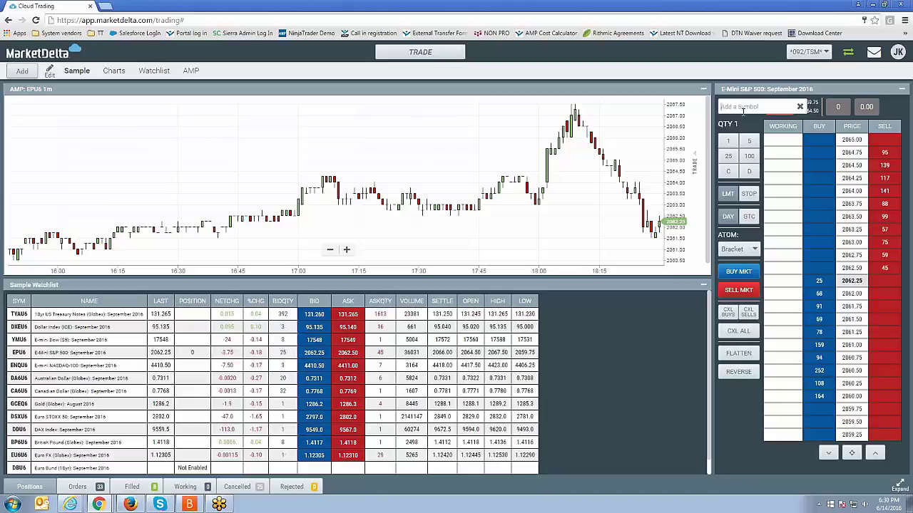
pyautogui.write('ep')
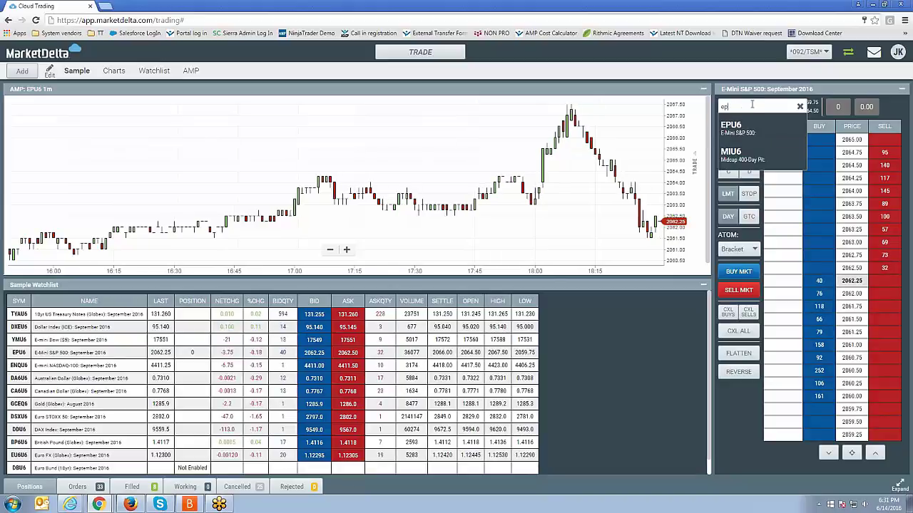
pyautogui.press('Return')
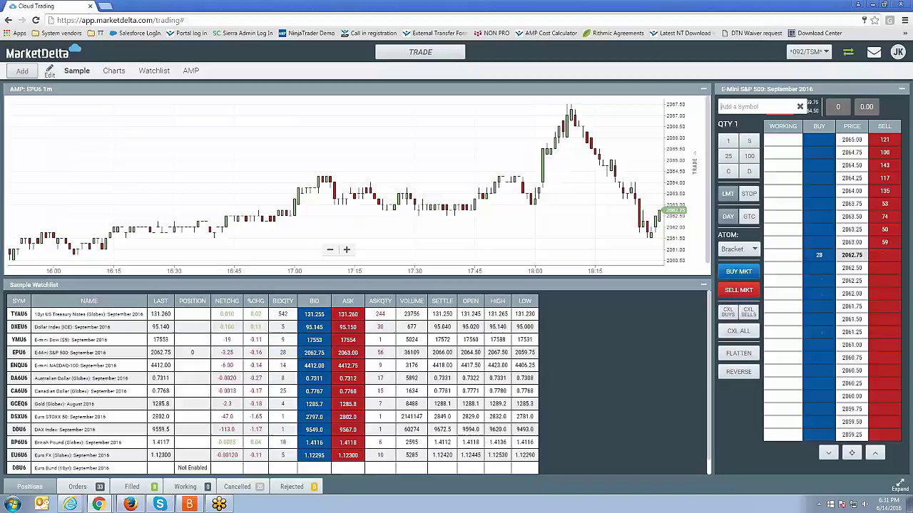
# Load the CA6U6 Canadian Dollar contract, then switch the ladder back to EPU6.
pyautogui.write('ca6')
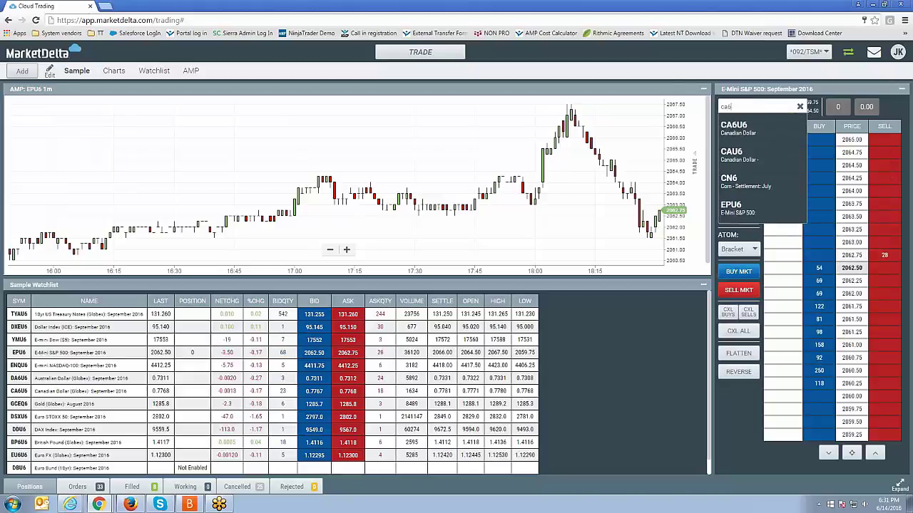
pyautogui.press('Return')
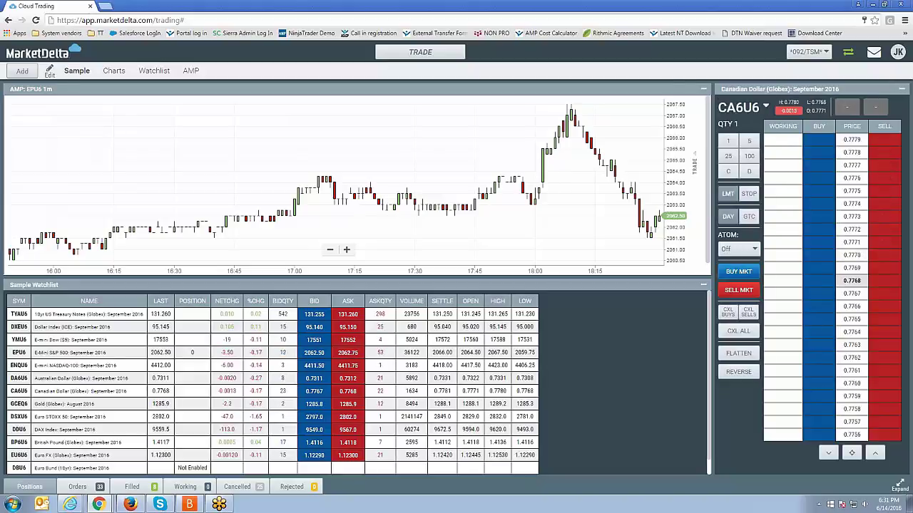
pyautogui.click(767, 105)
pyautogui.write('epu6')
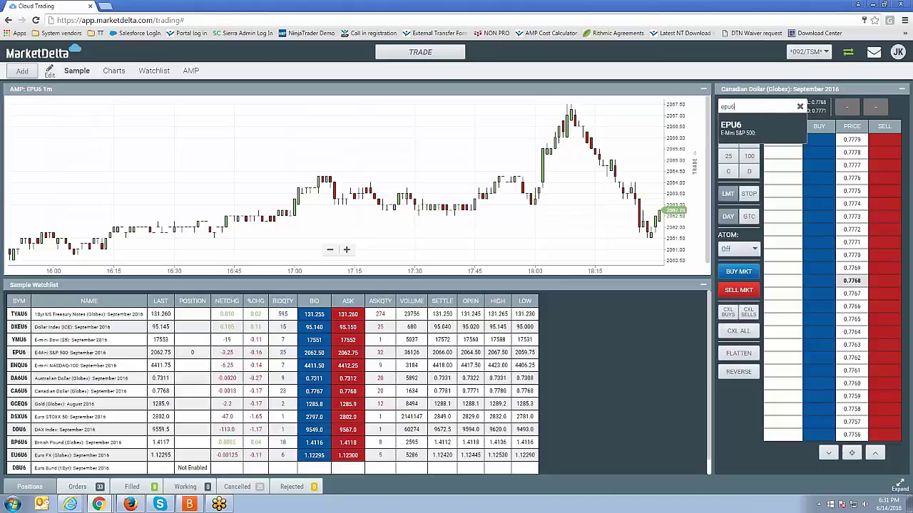
pyautogui.press('Return')
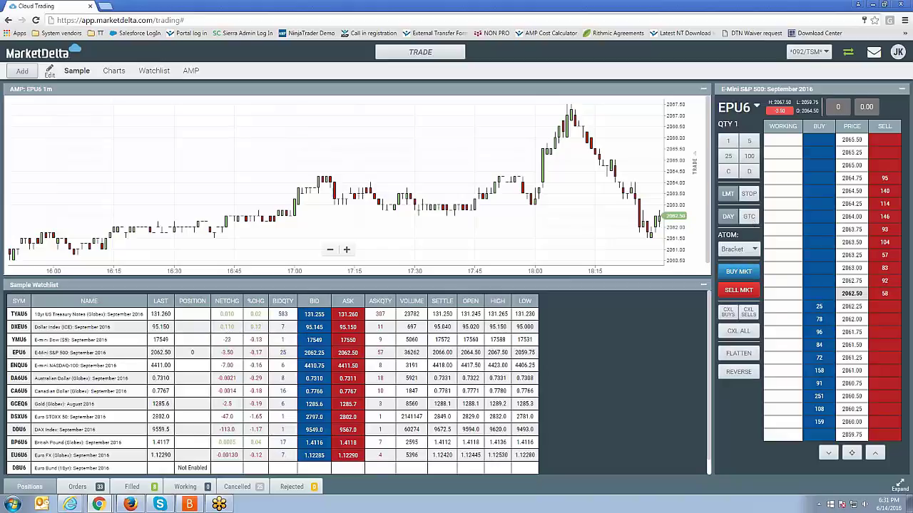
# Buy one EPU6 contract at market with a bracket, then flatten to zero with no working orders.
pyautogui.click(738, 272)
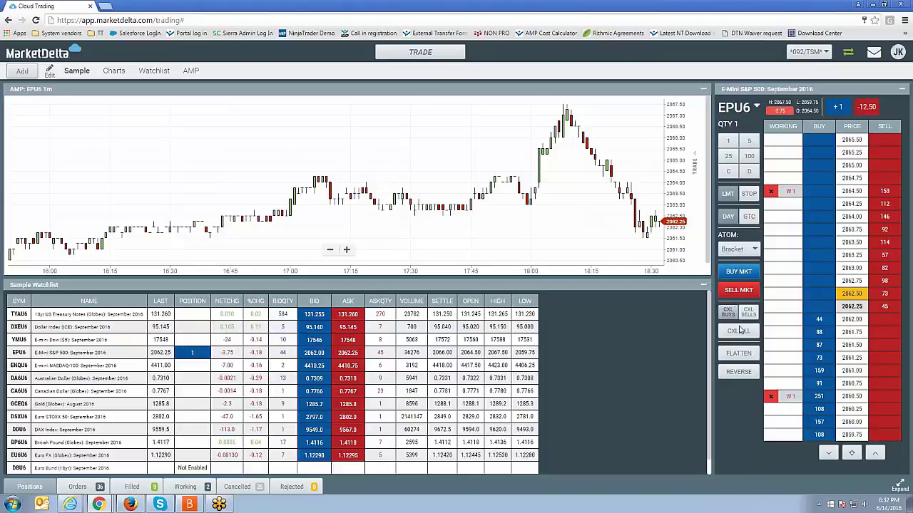
pyautogui.click(739, 353)
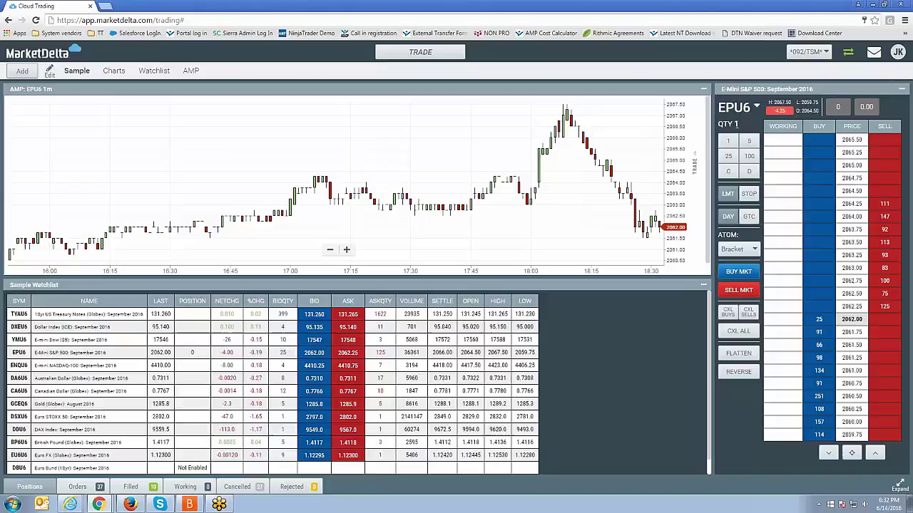
pyautogui.click(729, 142)
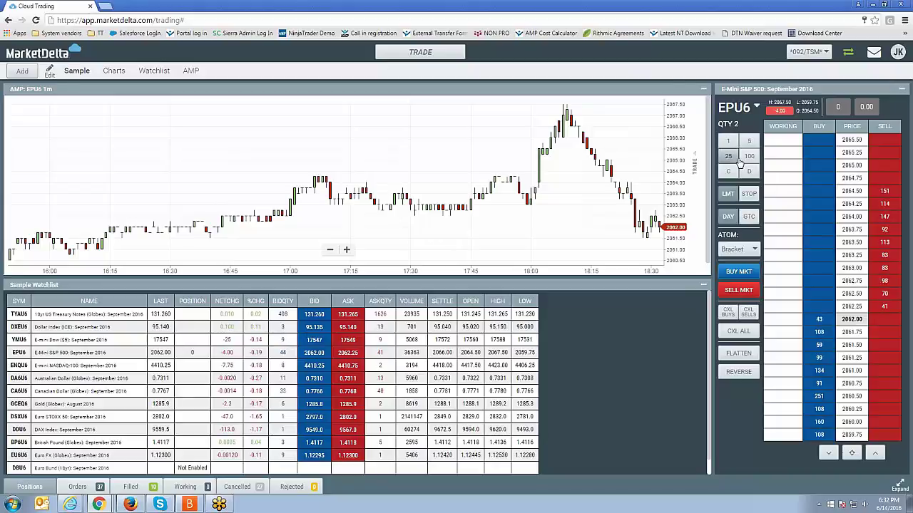
pyautogui.click(729, 142)
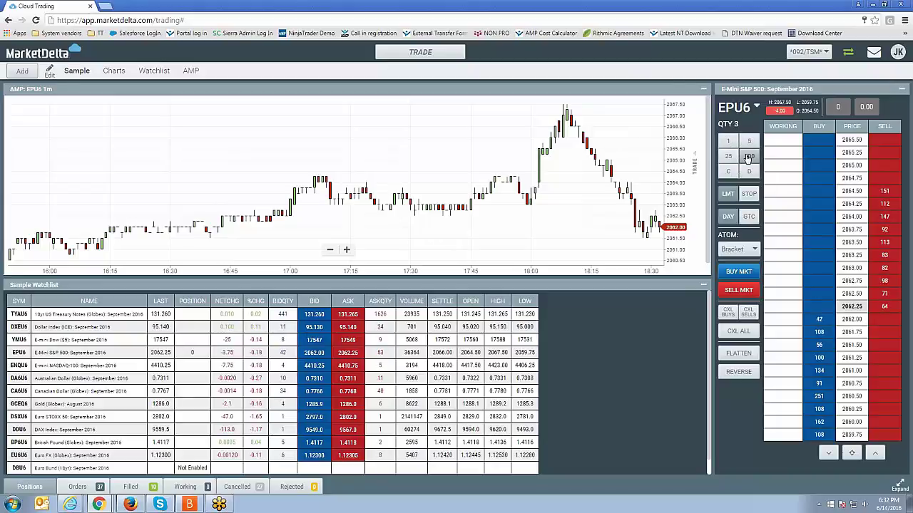
pyautogui.click(728, 171)
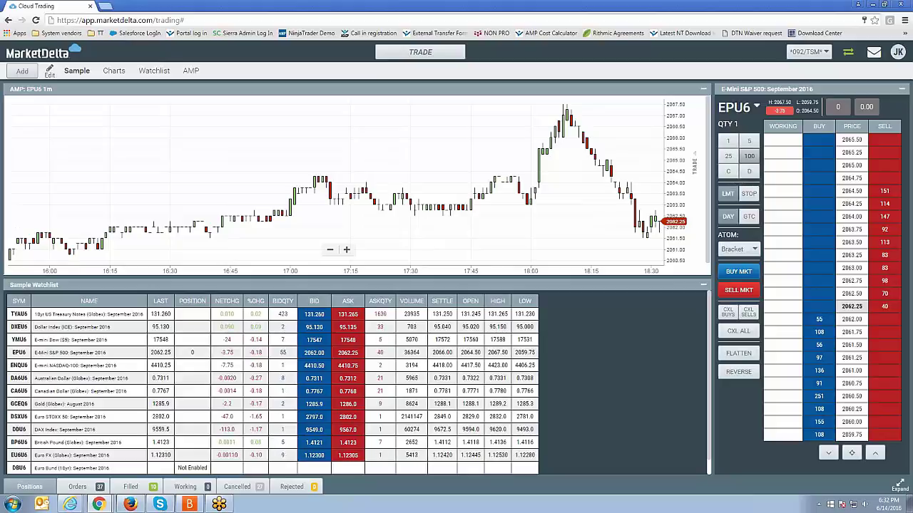
pyautogui.click(729, 141)
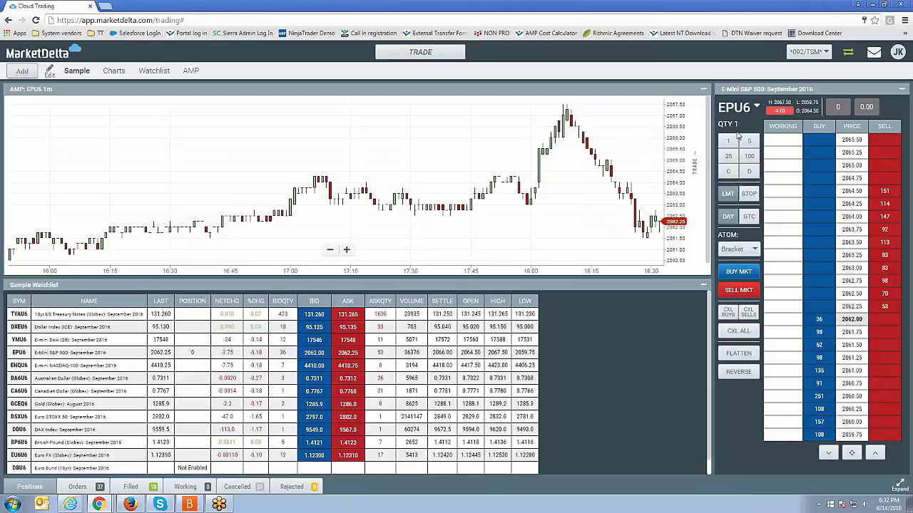
pyautogui.click(731, 142)
pyautogui.click(731, 143)
pyautogui.click(731, 143)
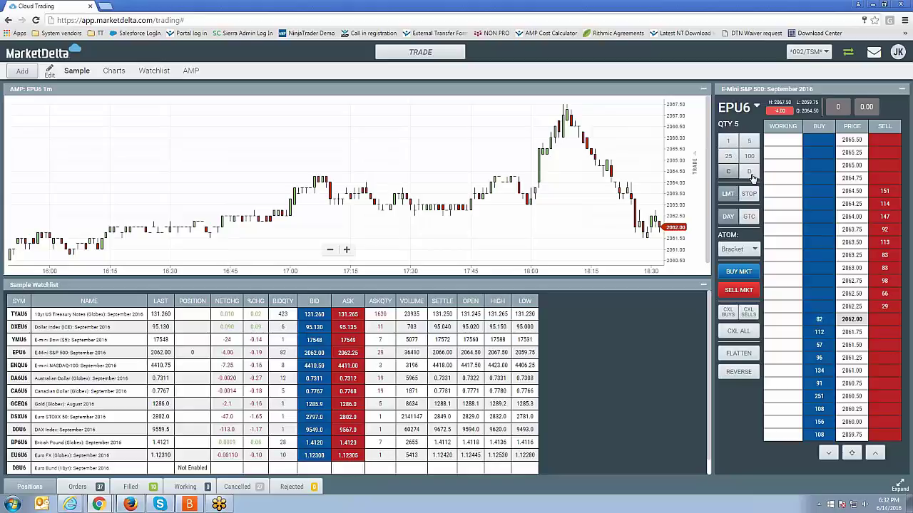
pyautogui.click(749, 171)
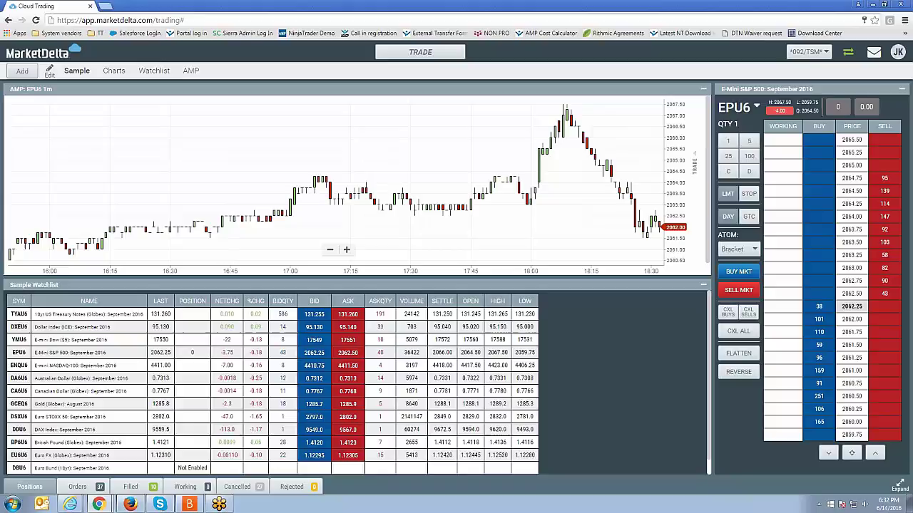
pyautogui.click(749, 141)
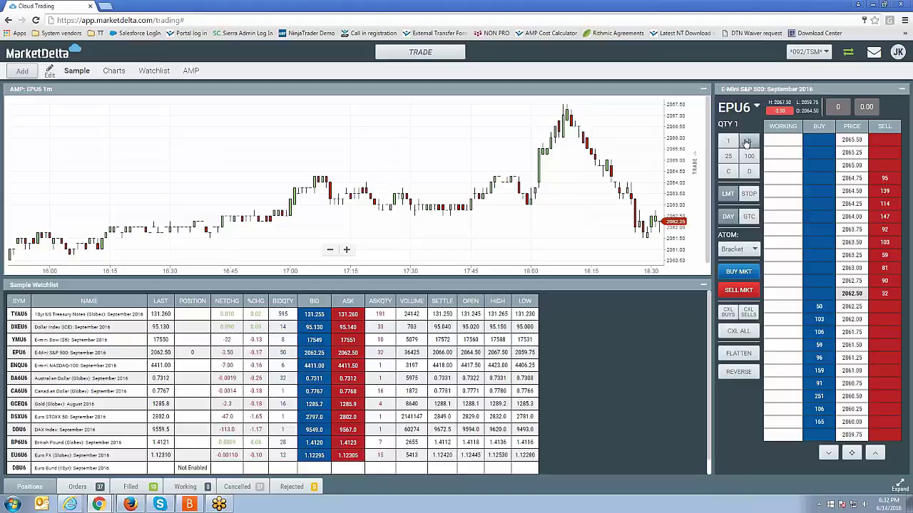
pyautogui.click(728, 155)
pyautogui.click(728, 141)
pyautogui.click(728, 171)
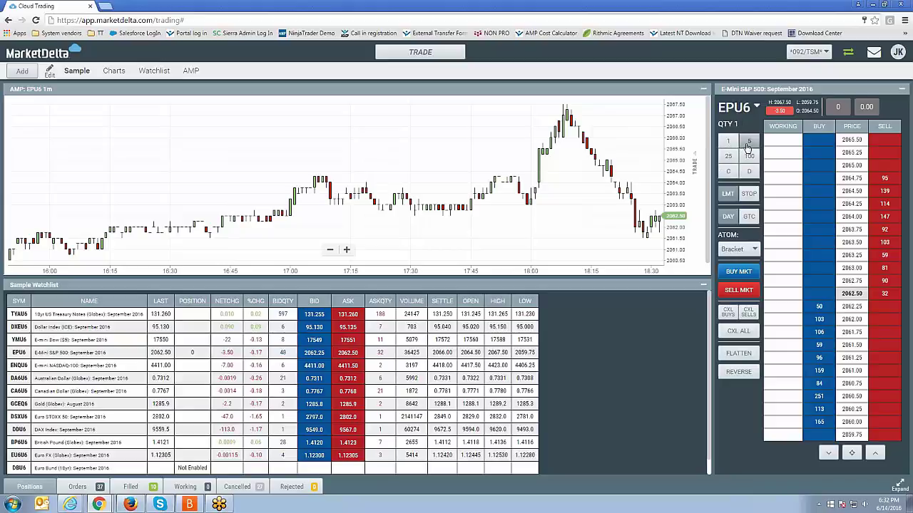
pyautogui.click(748, 141)
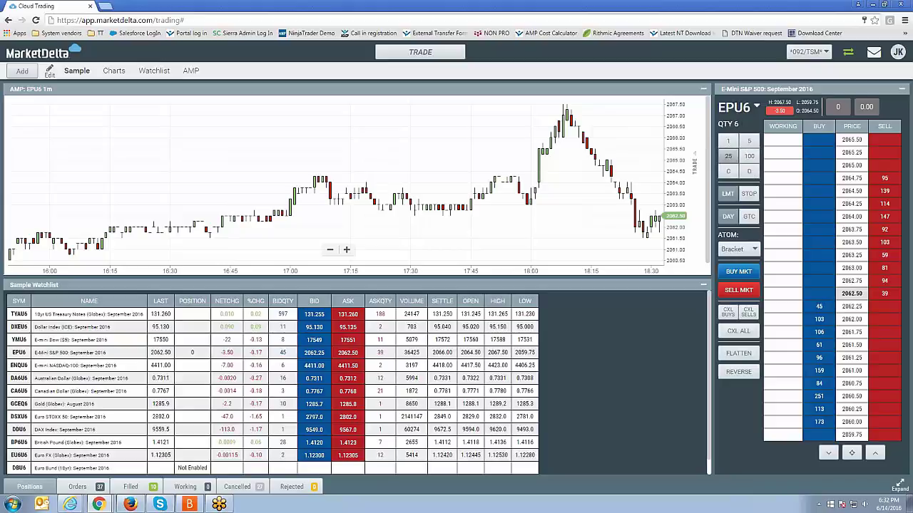
pyautogui.click(729, 171)
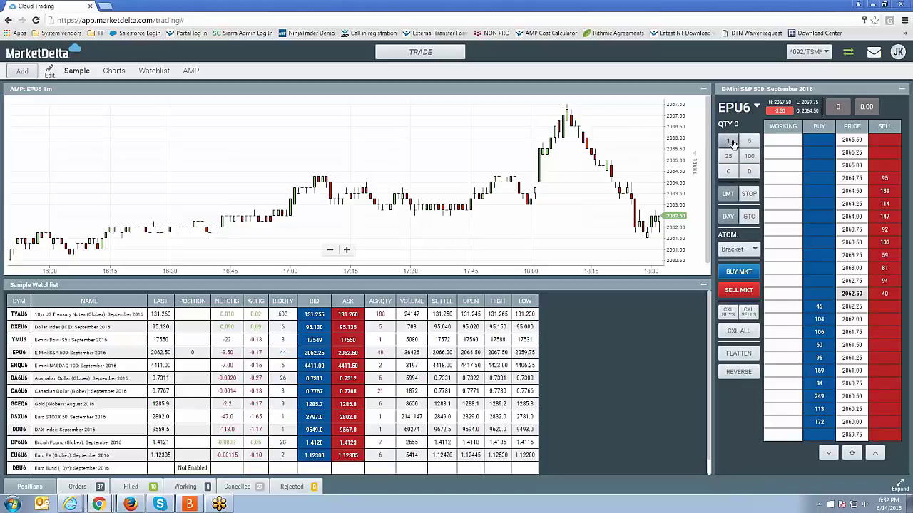
pyautogui.click(730, 142)
pyautogui.click(731, 142)
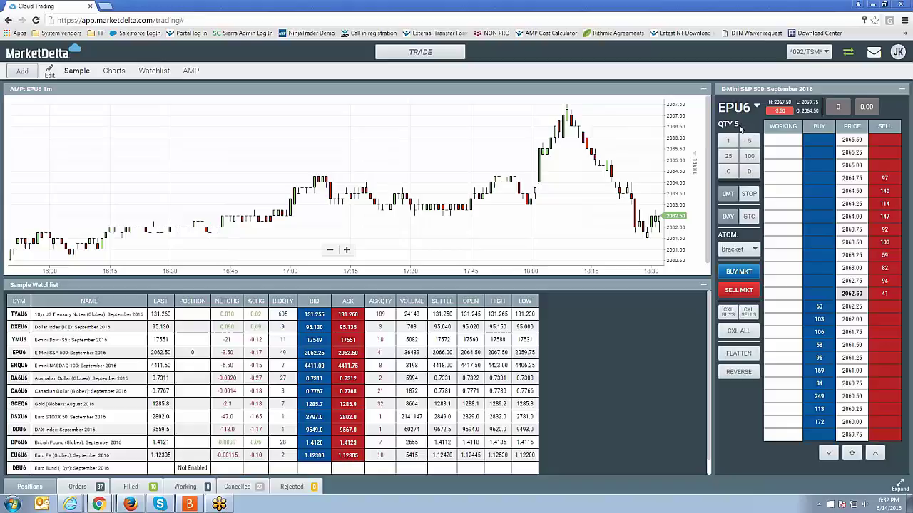
pyautogui.click(748, 171)
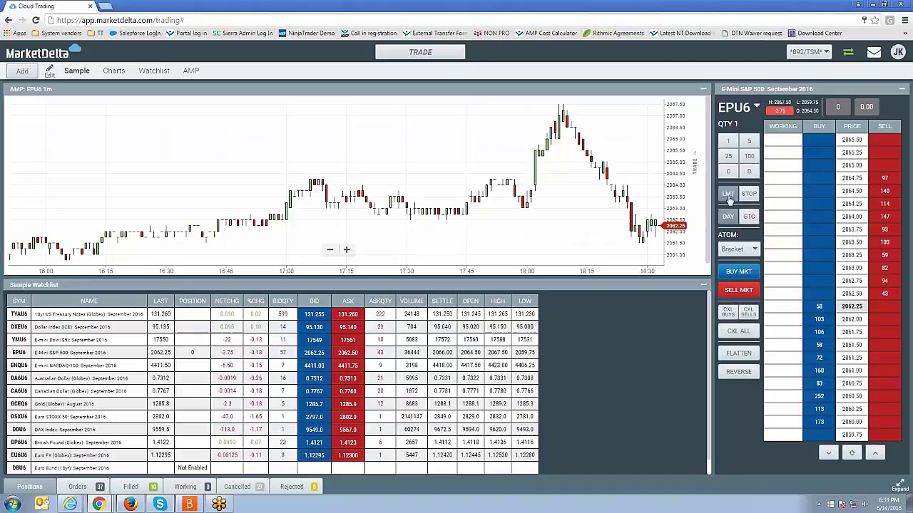
# In LMT mode, place a one-lot sell limit at 2064.75 and cancel it, then a buy limit at 2061.00.
pyautogui.click(748, 194)
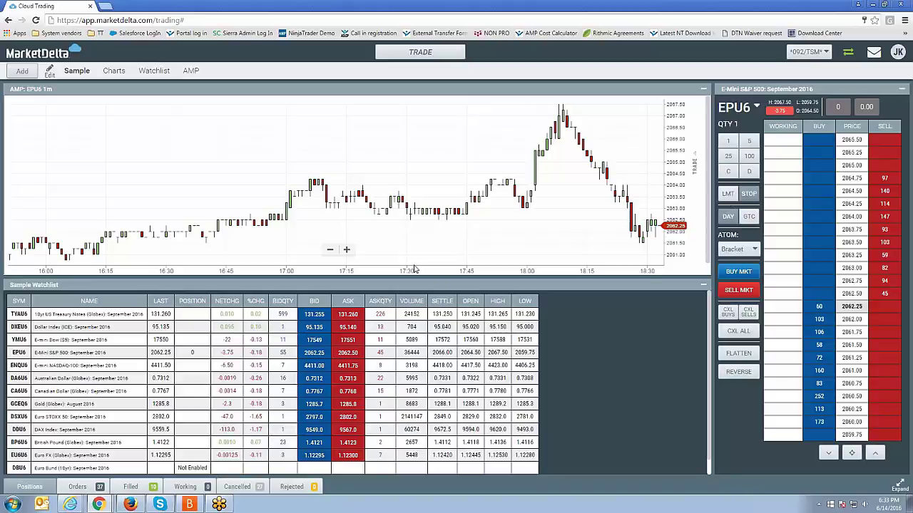
pyautogui.click(728, 194)
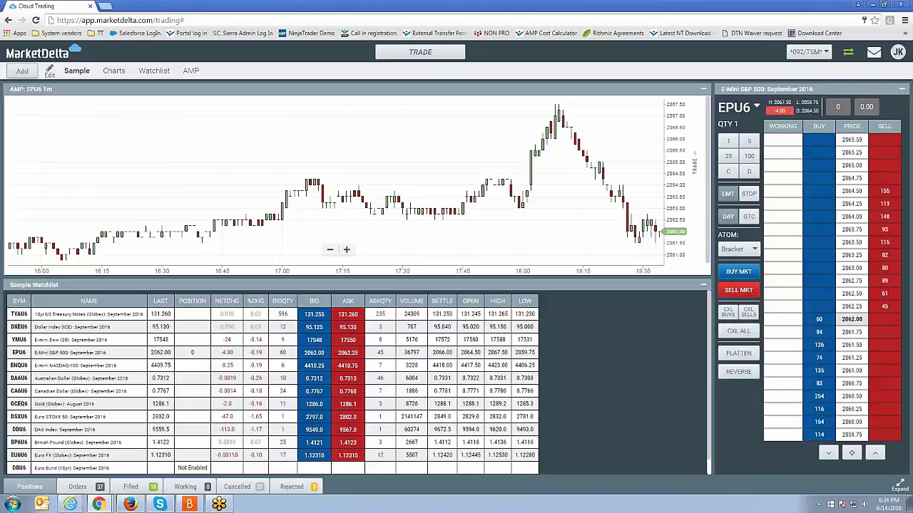
pyautogui.click(881, 180)
pyautogui.click(749, 317)
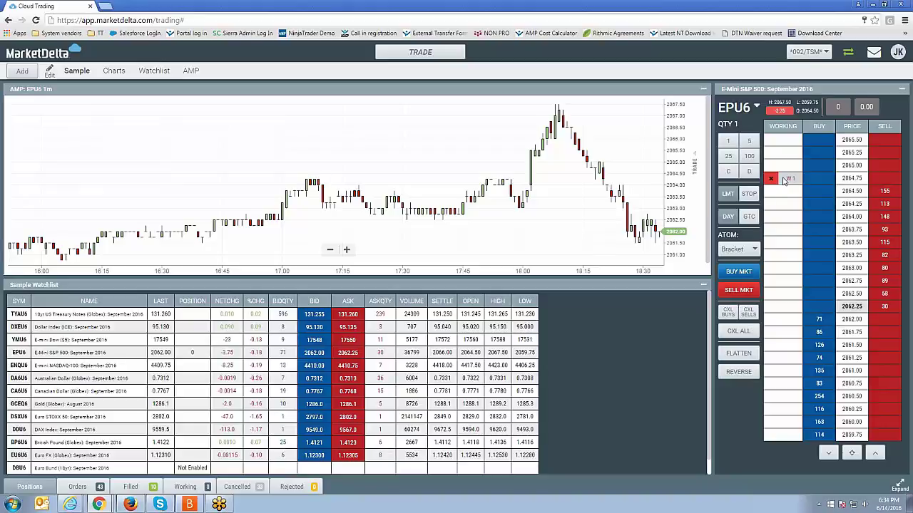
pyautogui.click(819, 371)
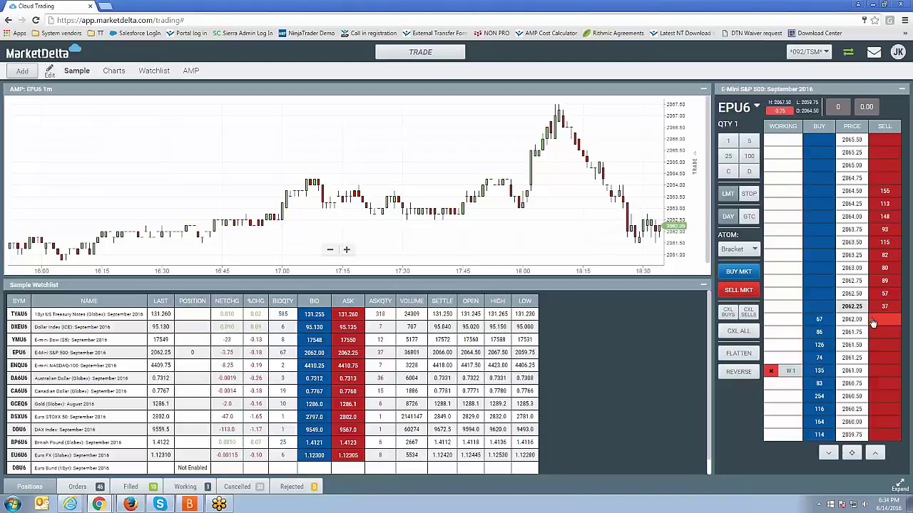
# Re-place the 2064.75 sell limit, then cancel all working orders with CXL ALL.
pyautogui.click(883, 178)
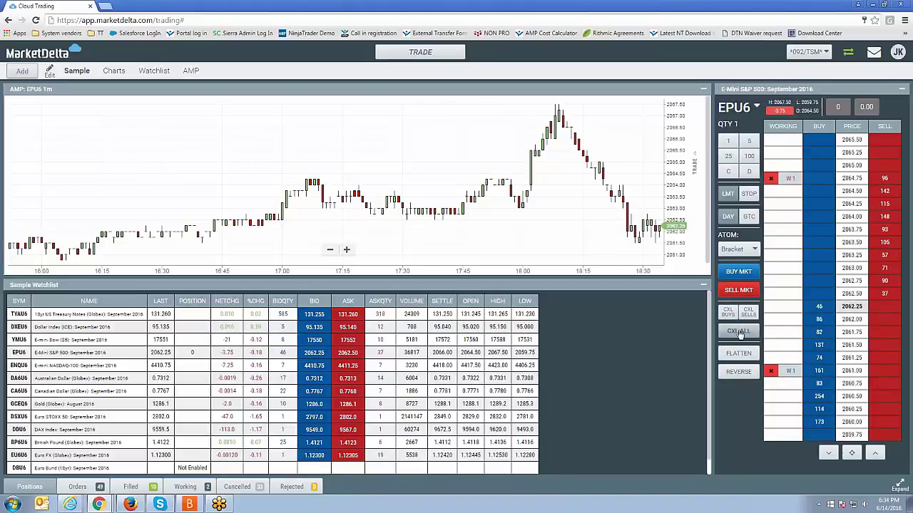
pyautogui.click(770, 178)
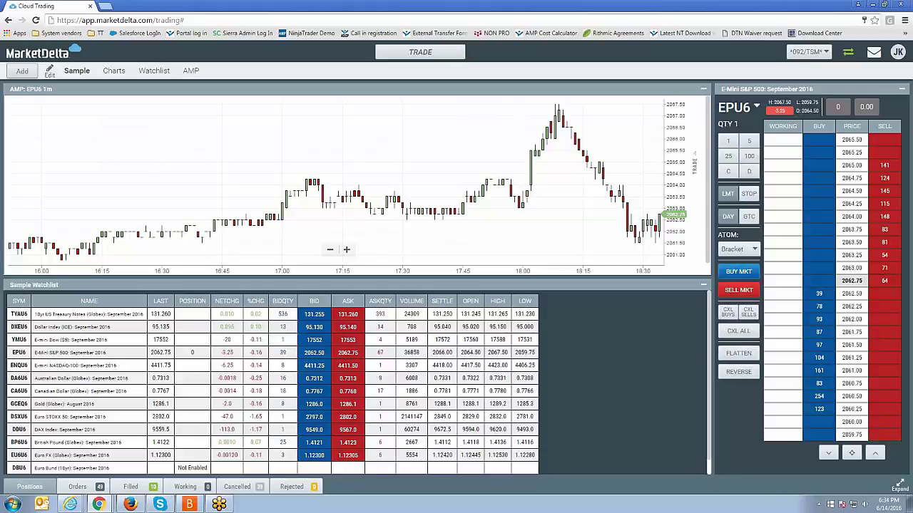
# Buy one EPU6 contract at market with the bracket, then flatten the position and its orders.
pyautogui.click(739, 272)
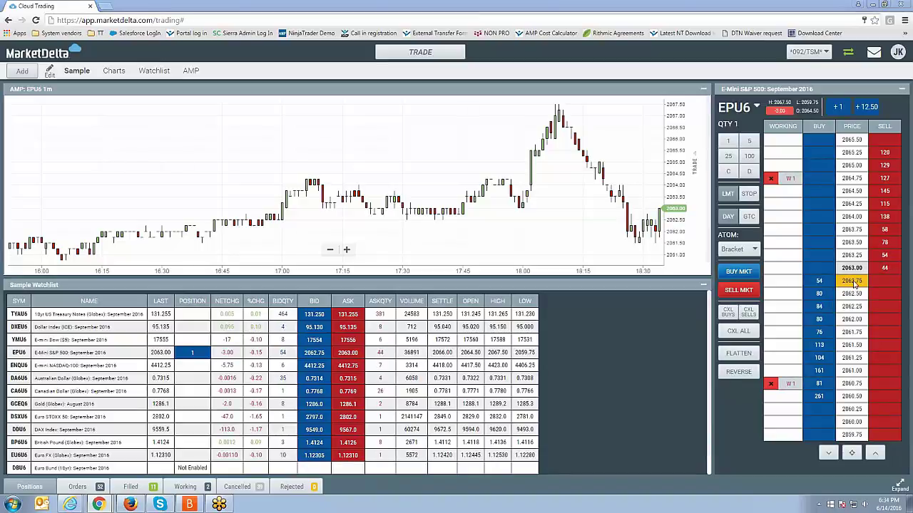
pyautogui.click(739, 353)
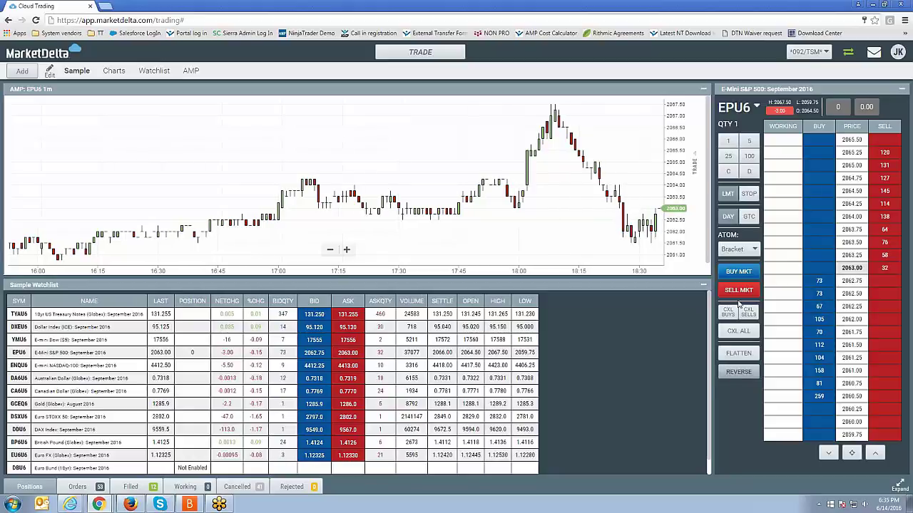
# Buy one EPU6 at market, reverse to short, reverse back to long, then flatten.
pyautogui.click(745, 275)
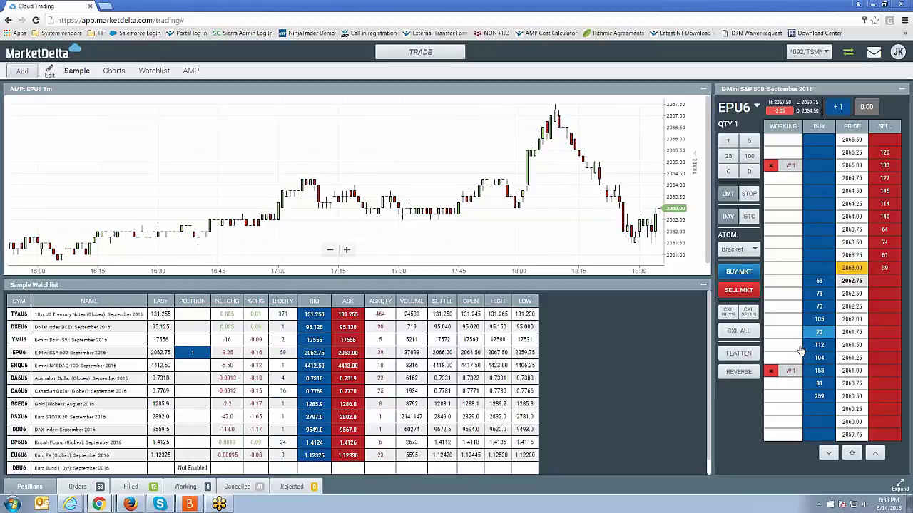
pyautogui.click(742, 372)
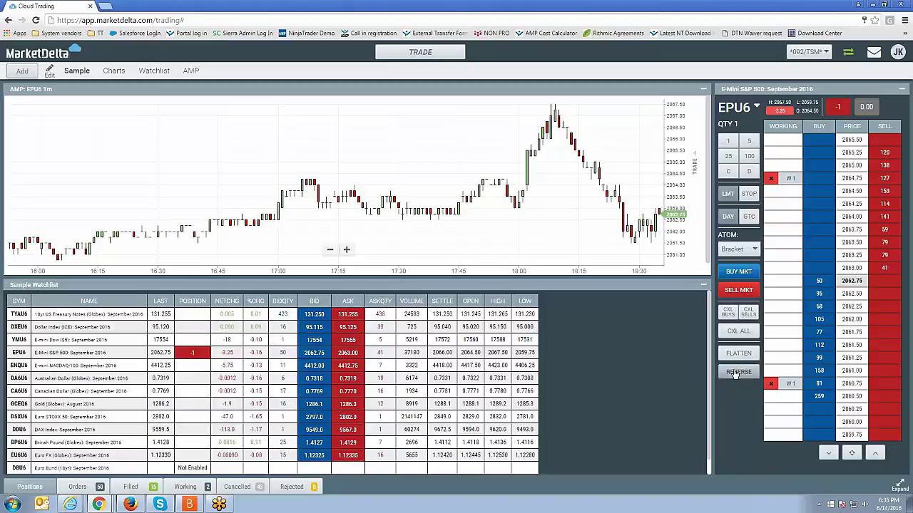
pyautogui.click(737, 373)
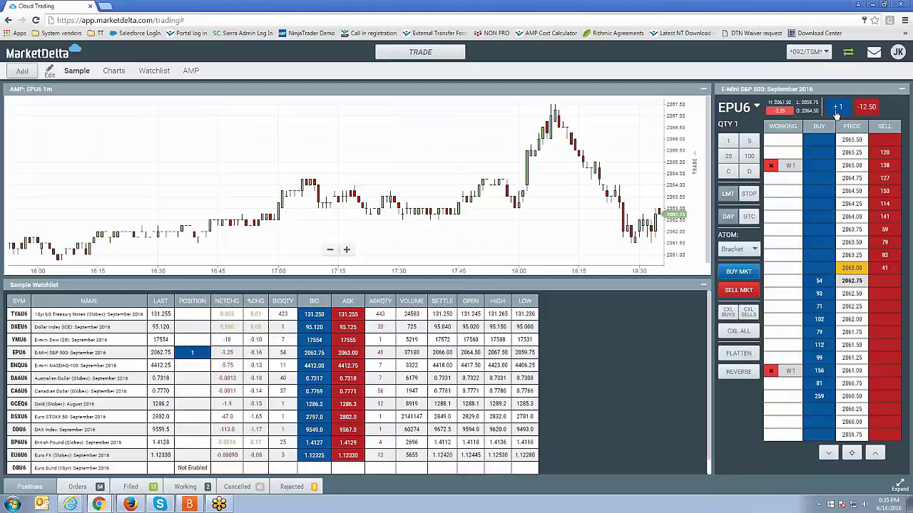
pyautogui.click(738, 353)
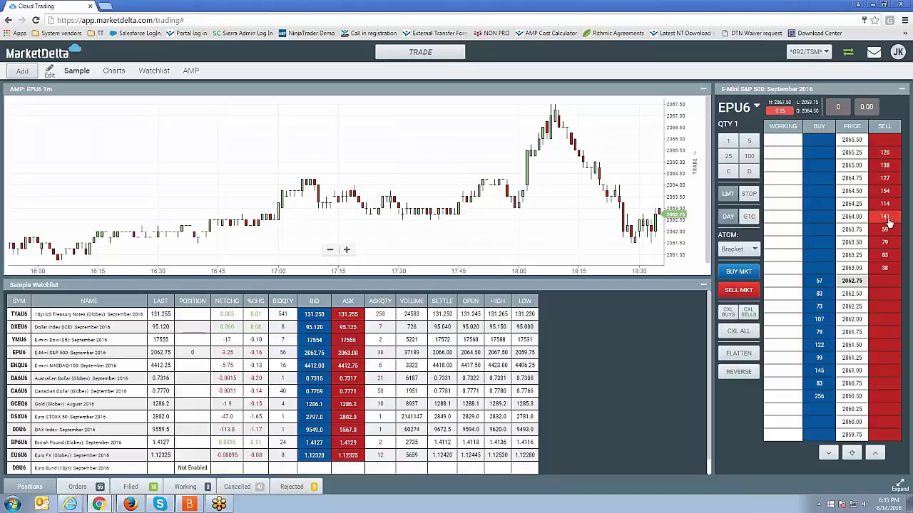
pyautogui.moveTo(888, 91)
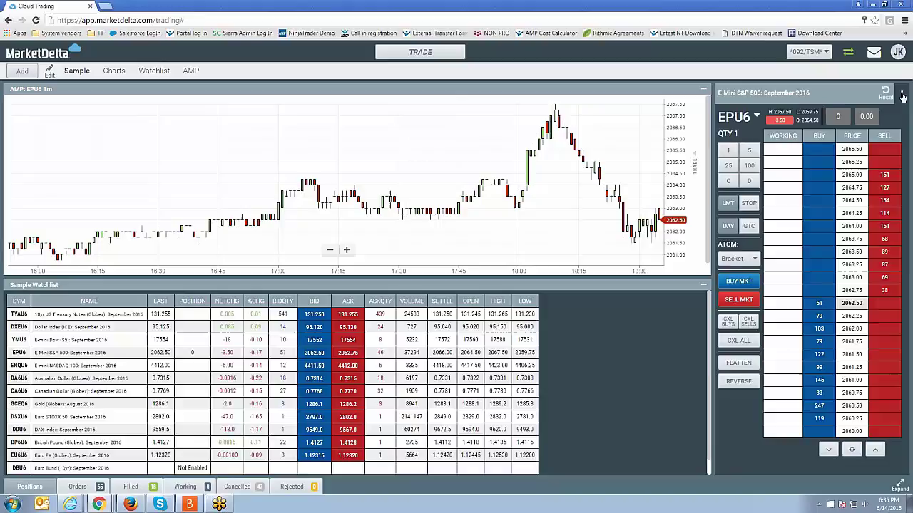
pyautogui.click(902, 95)
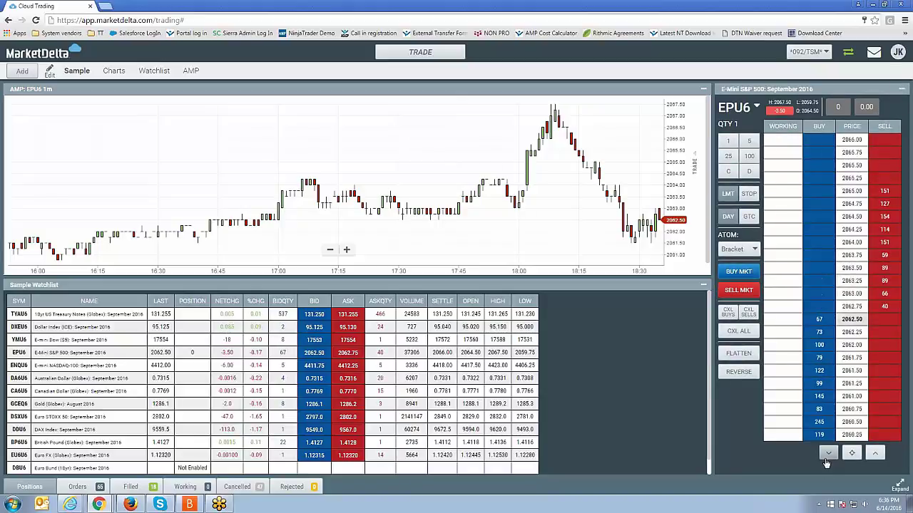
pyautogui.click(875, 453)
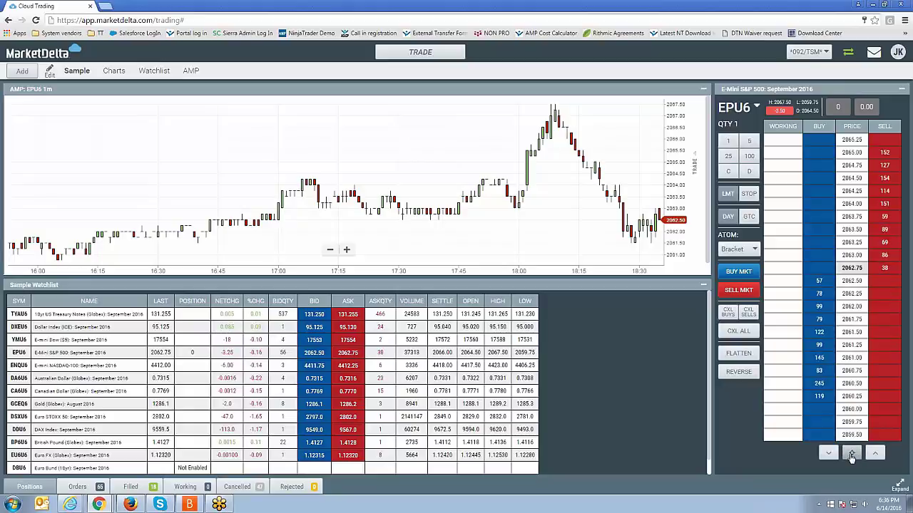
pyautogui.click(828, 454)
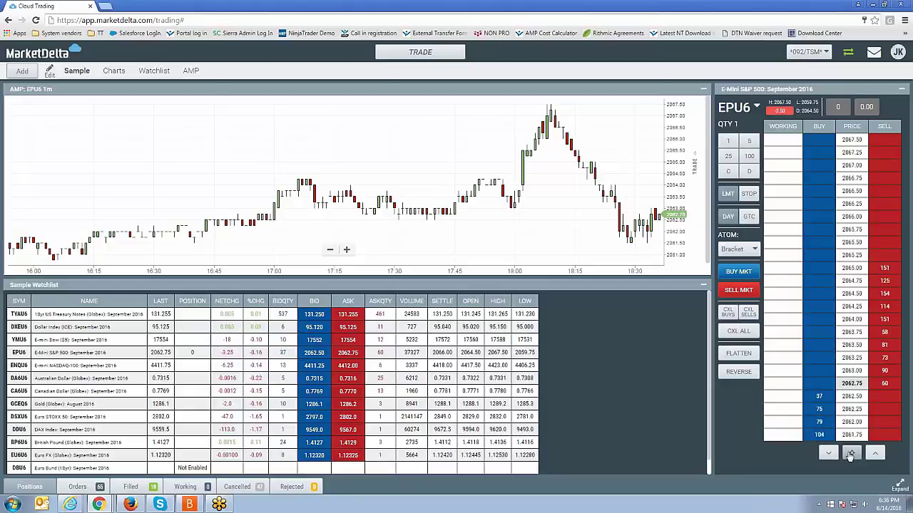
pyautogui.click(851, 454)
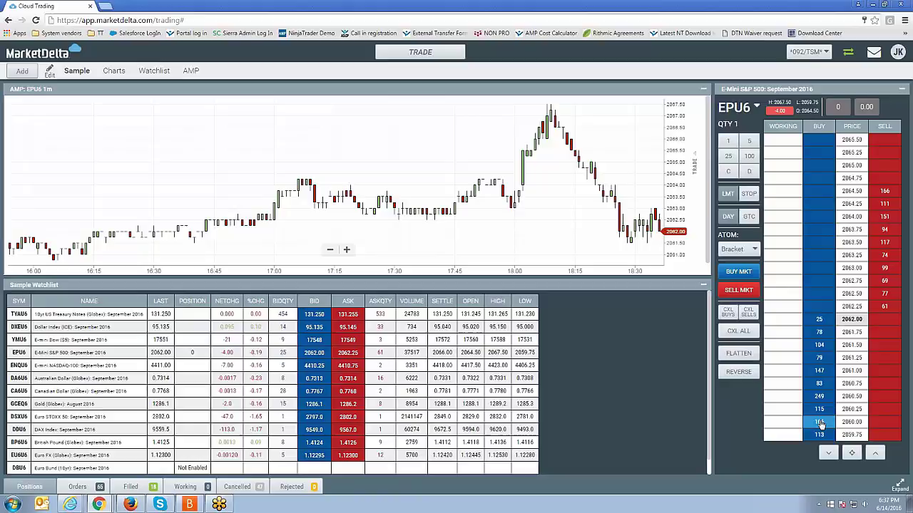
pyautogui.click(820, 424)
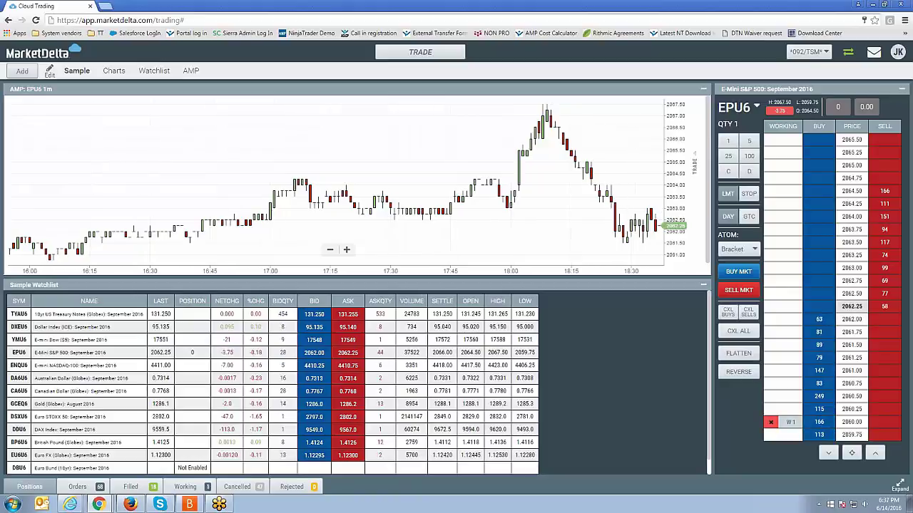
pyautogui.click(773, 424)
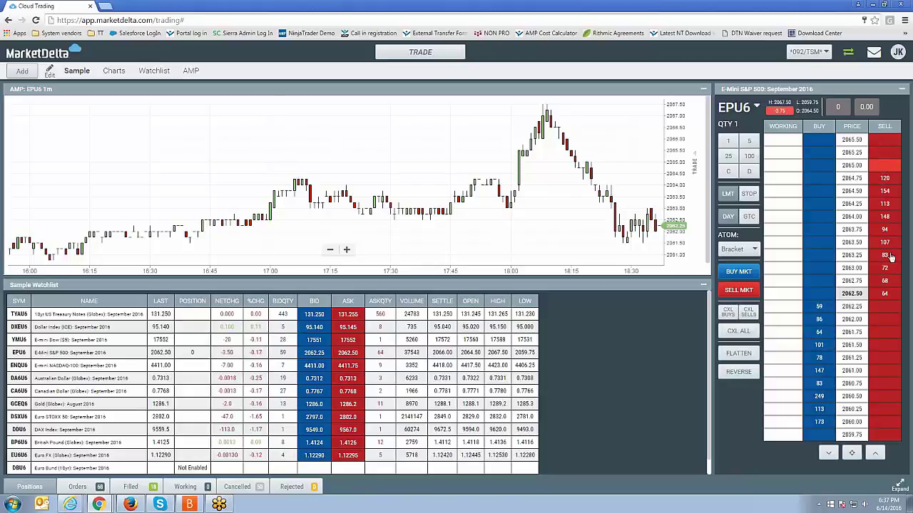
# Place a one-lot EPU6 sell limit in the ladder's SELL column at 2065.00.
pyautogui.click(884, 166)
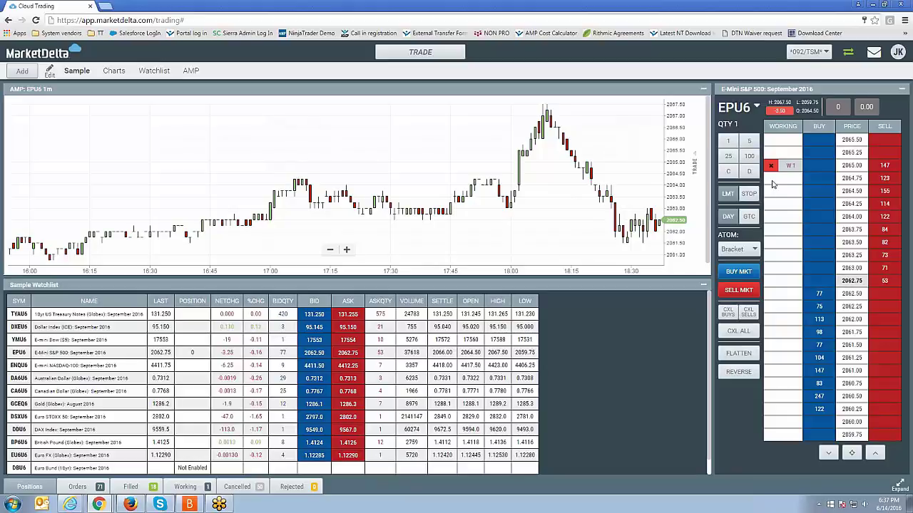
# Expand the bottom panel and list all EPU6 orders: 2065.00 sell working, 2067.00/2063.00 brackets suspended.
pyautogui.click(900, 487)
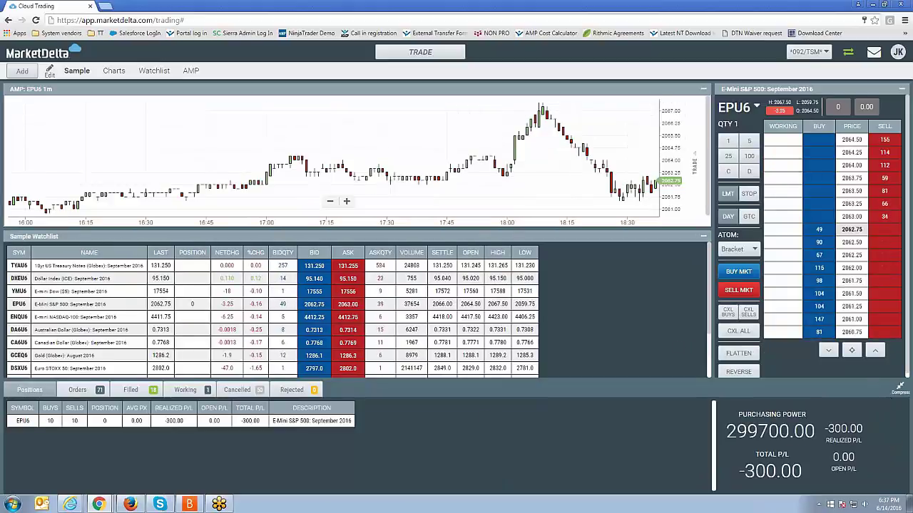
pyautogui.click(899, 391)
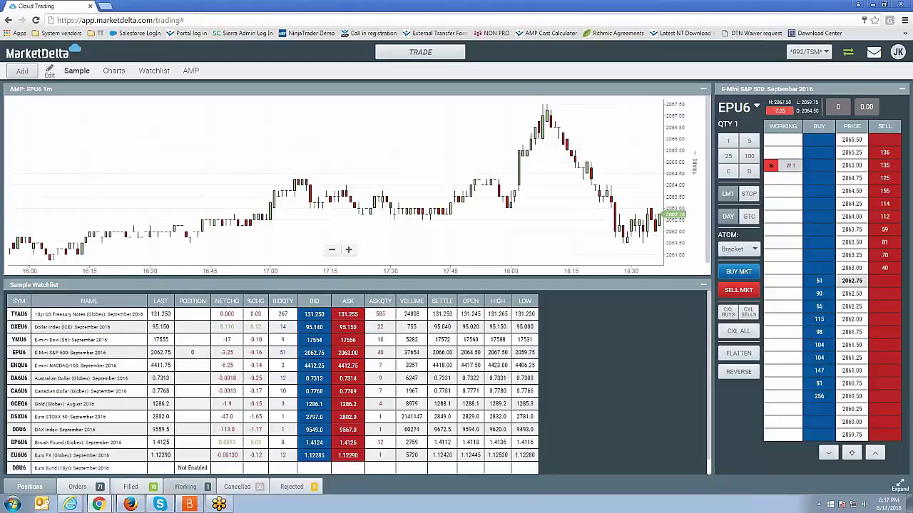
pyautogui.click(902, 490)
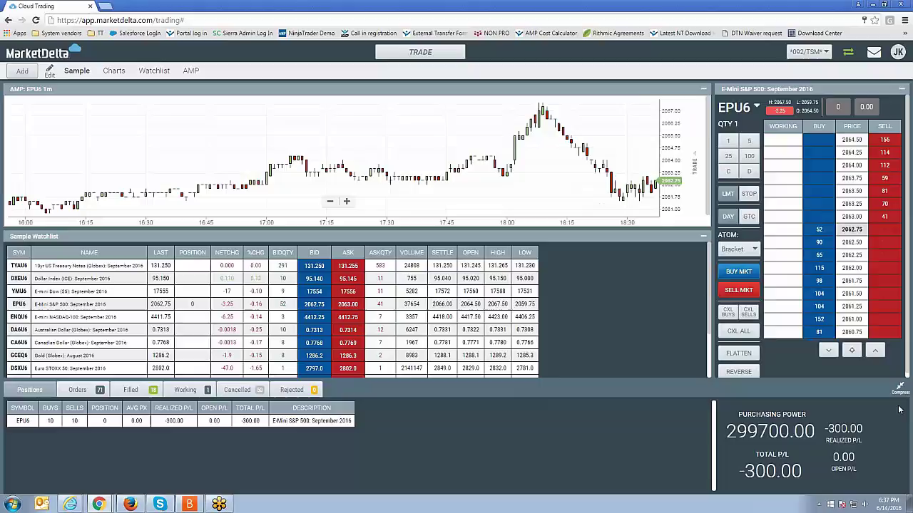
pyautogui.click(900, 393)
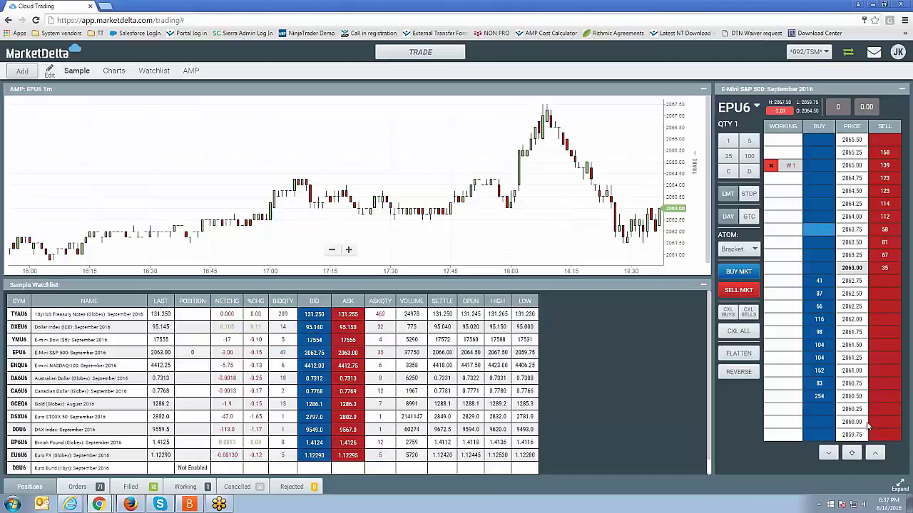
pyautogui.click(898, 489)
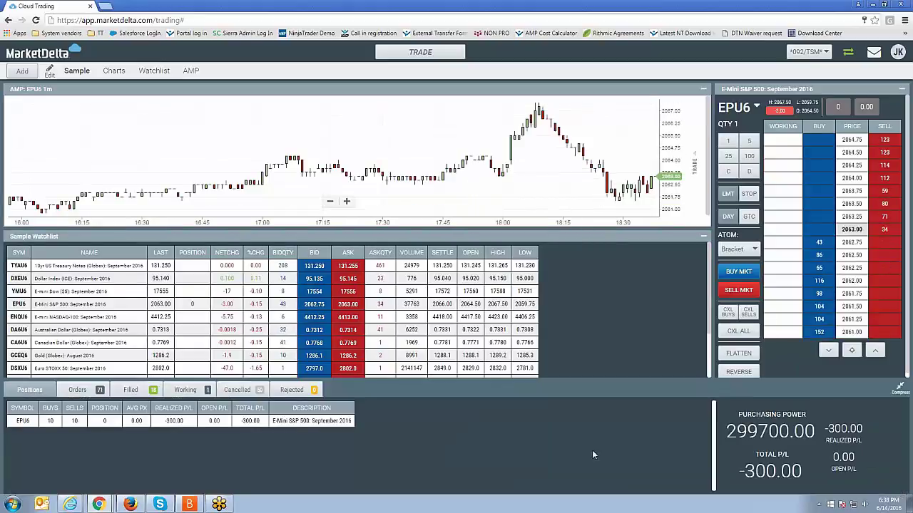
pyautogui.click(77, 390)
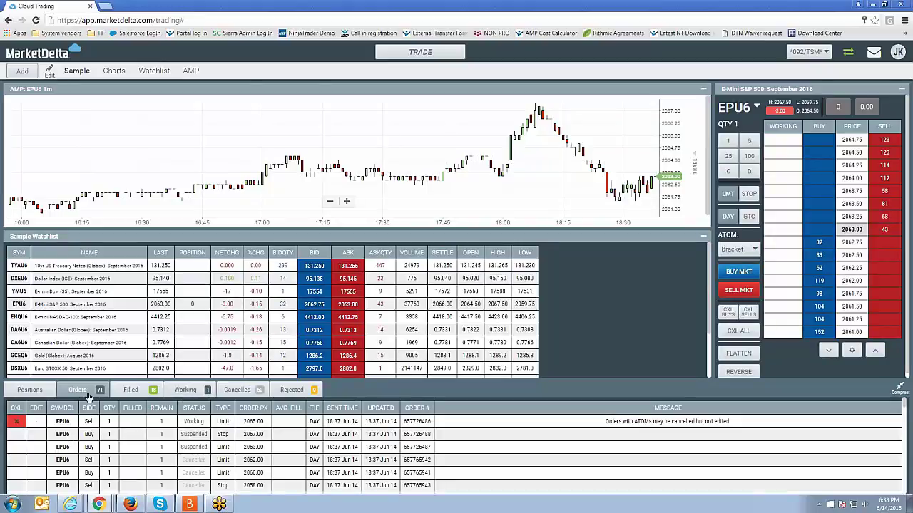
# Cancel the working 2065.00 sell limit from the Working tab and set ATOM from Bracket to Off.
pyautogui.click(185, 390)
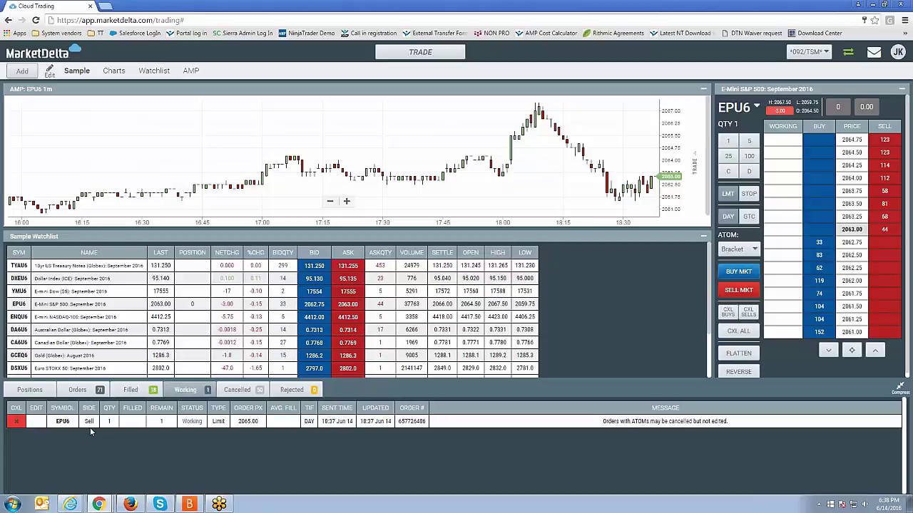
pyautogui.click(21, 422)
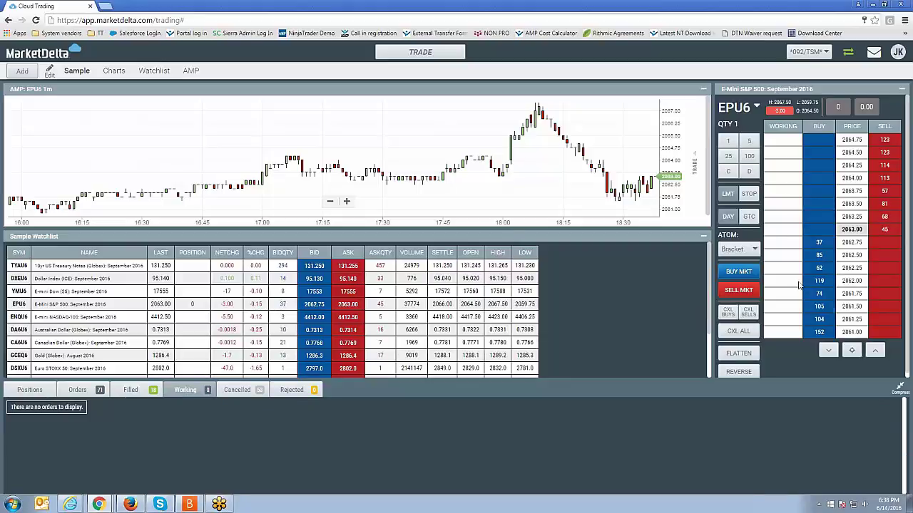
pyautogui.click(747, 250)
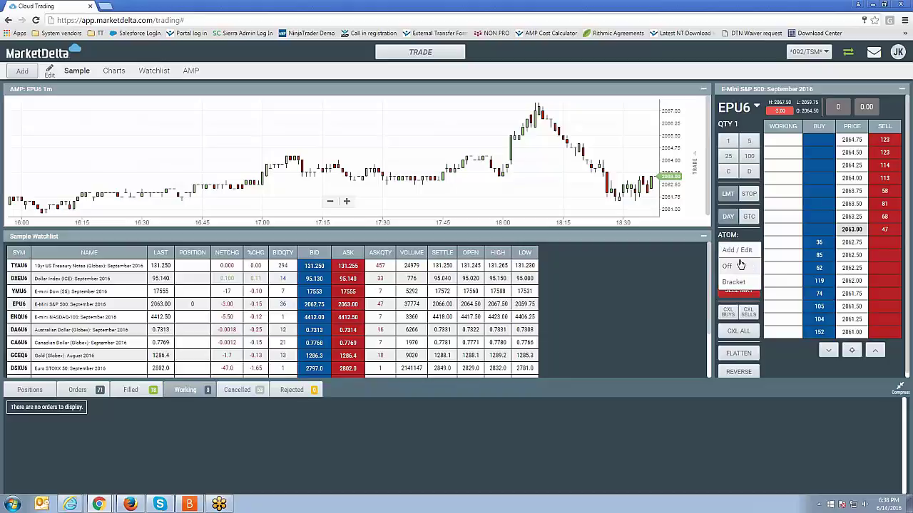
pyautogui.click(735, 266)
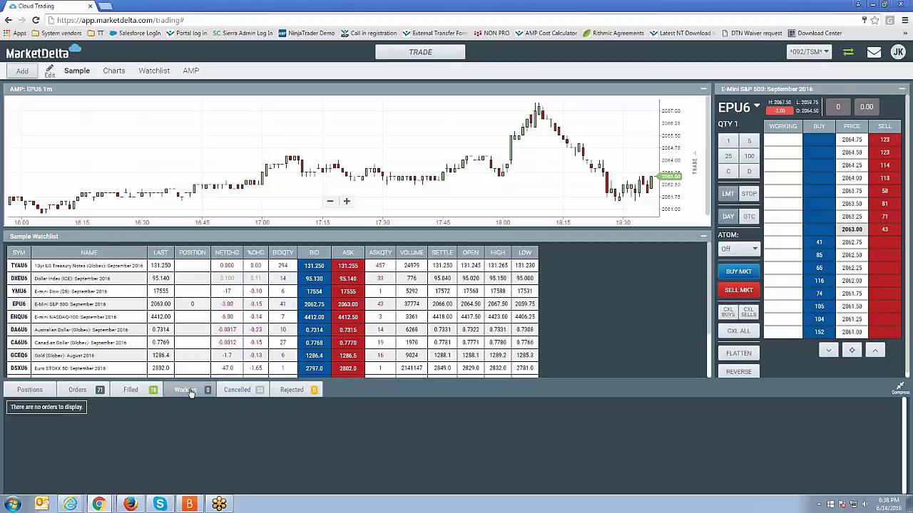
# Place a 1-lot EPU6 buy limit at 2062.25 and bring up its modify-order ticket.
pyautogui.click(819, 269)
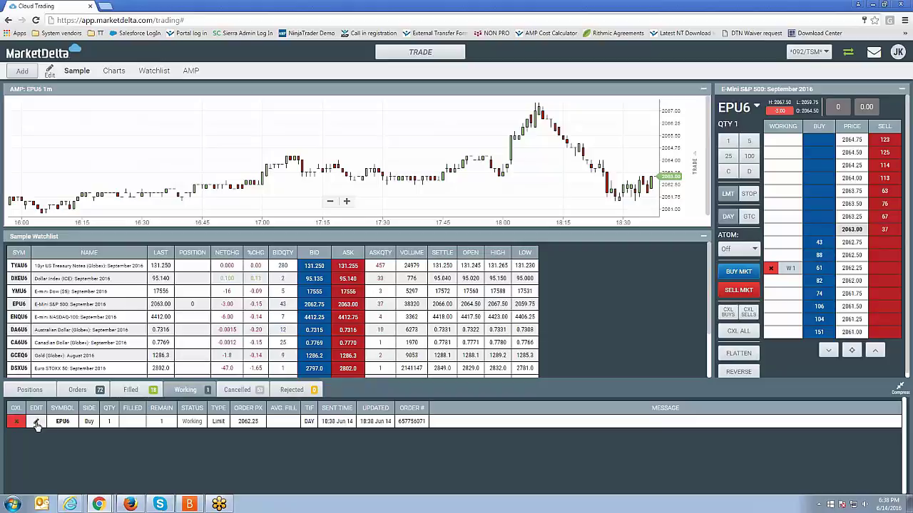
pyautogui.click(36, 423)
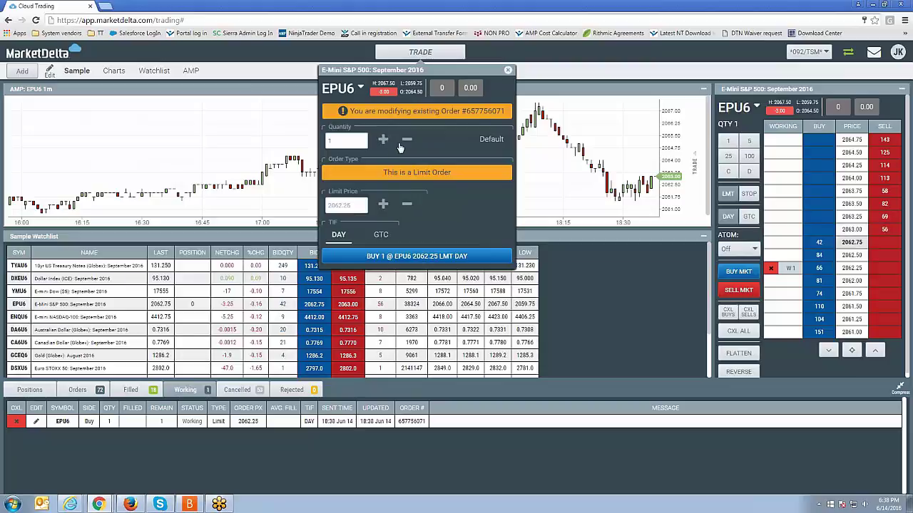
# Amend the buy limit to 2 contracts at 2061.50, then cancel the W2 order on the ladder.
pyautogui.click(384, 205)
pyautogui.click(407, 204)
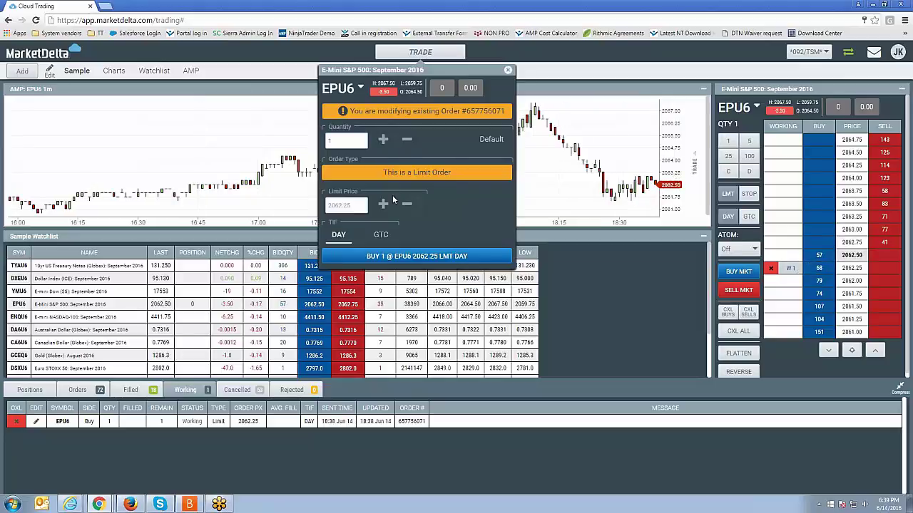
pyautogui.click(383, 140)
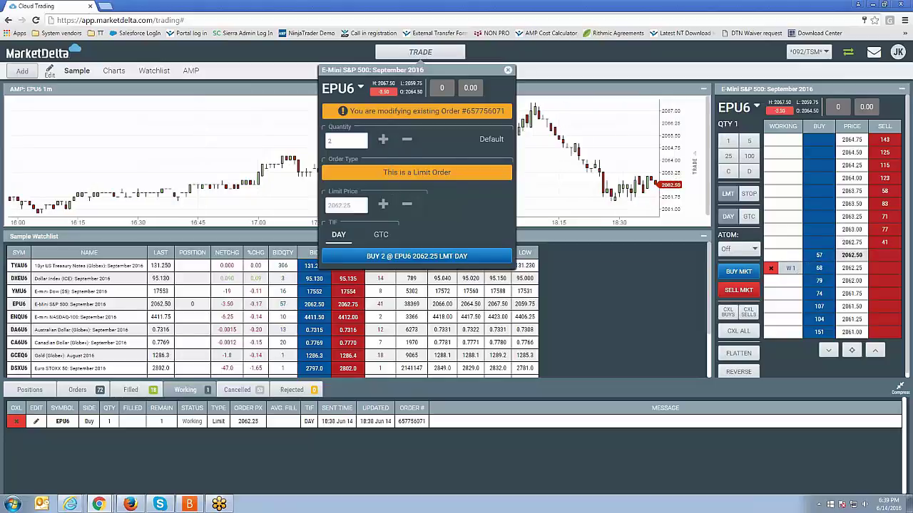
pyautogui.click(407, 206)
pyautogui.click(406, 205)
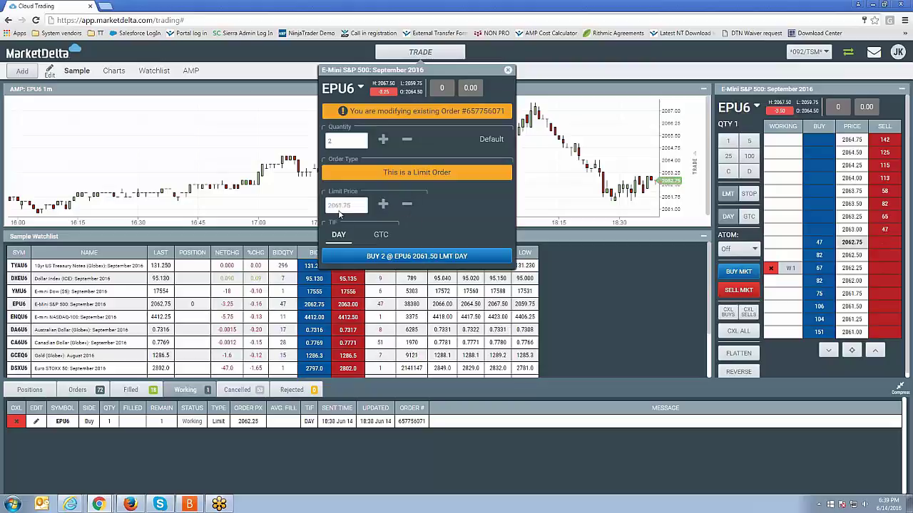
pyautogui.click(404, 256)
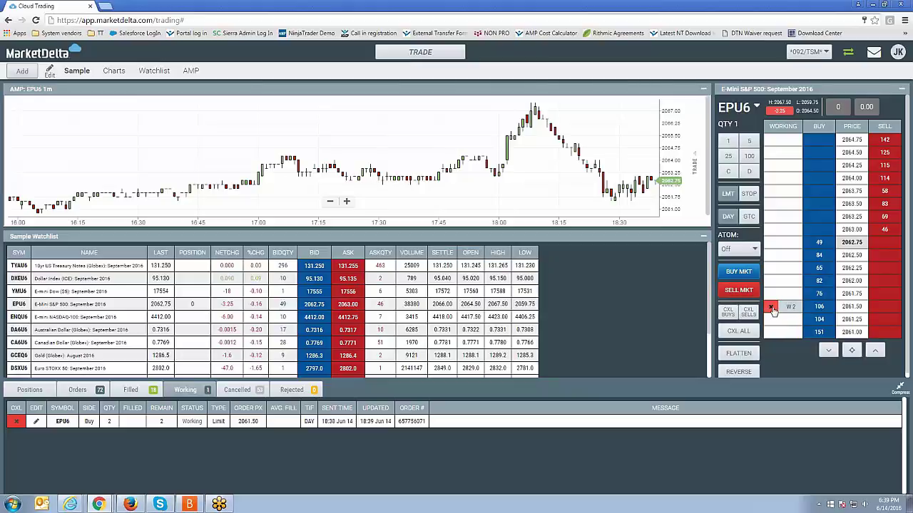
pyautogui.click(771, 307)
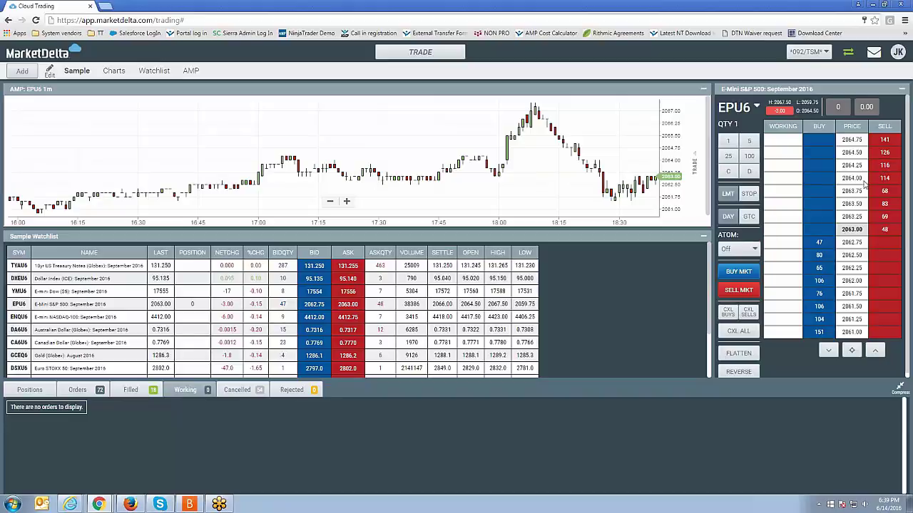
# Place a 1-lot sell limit at 2064.00, then amend it to 2 contracts at 2063.00.
pyautogui.click(884, 178)
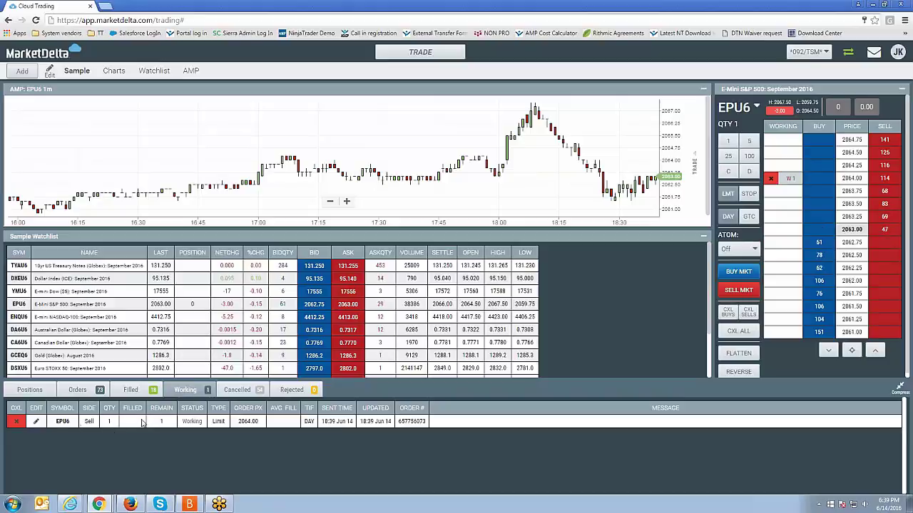
pyautogui.click(35, 422)
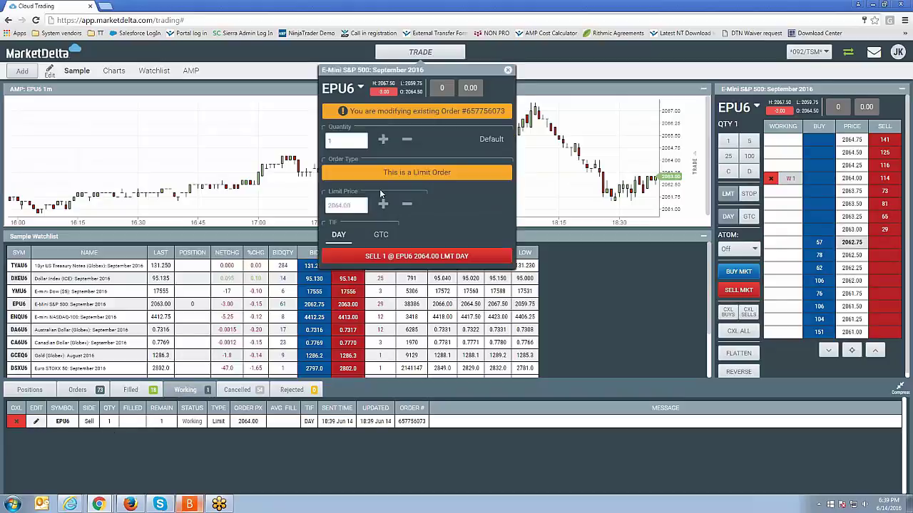
pyautogui.click(383, 140)
pyautogui.click(382, 140)
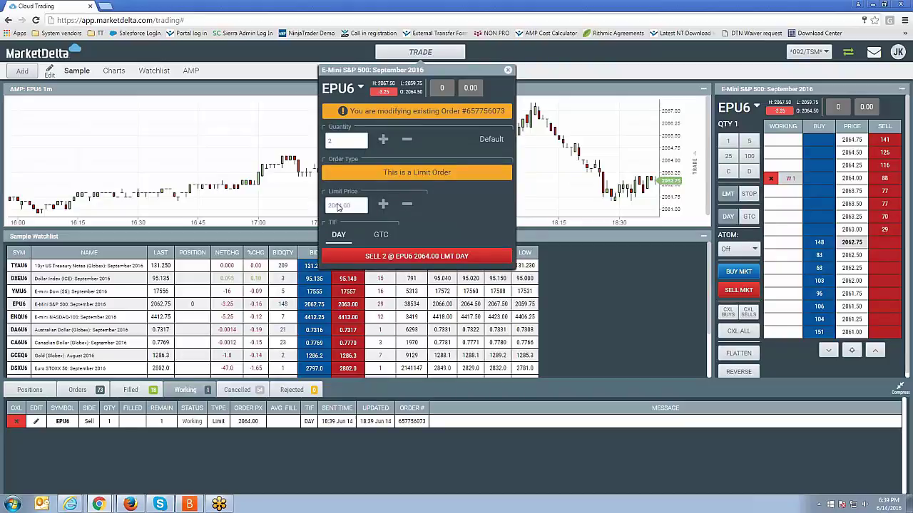
pyautogui.click(407, 204)
pyautogui.click(407, 205)
pyautogui.click(406, 205)
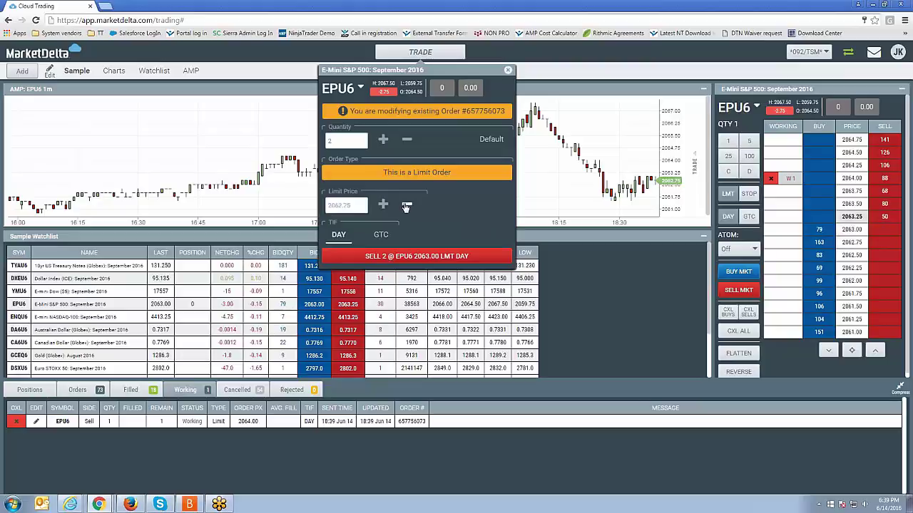
pyautogui.click(406, 205)
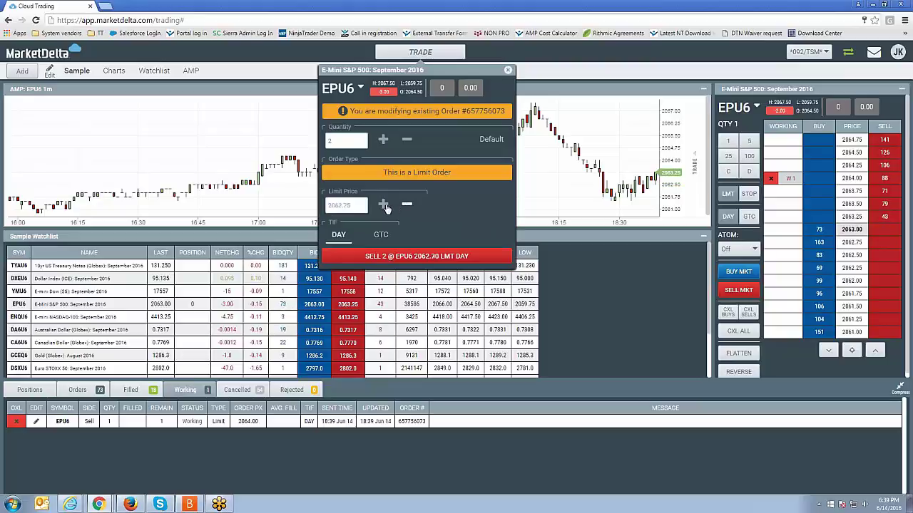
pyautogui.click(390, 259)
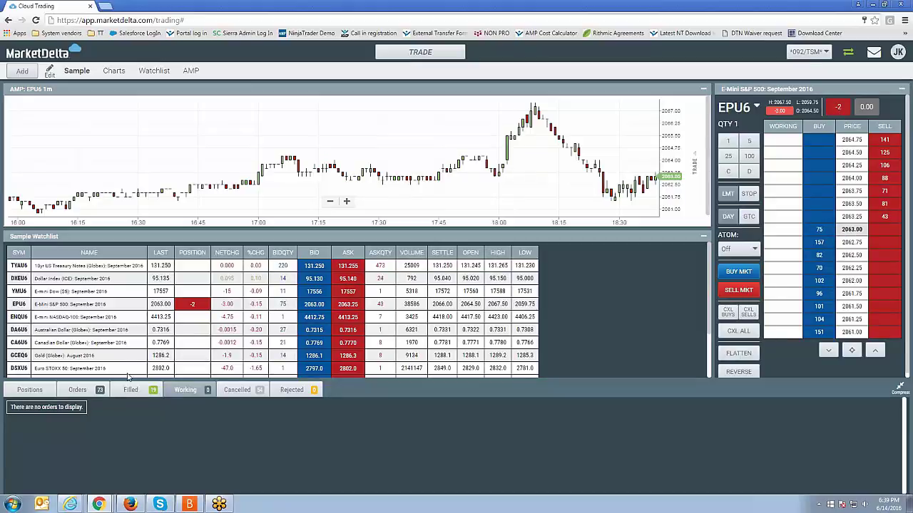
# Show the Positions tab and flatten the short 2 EPU6 position to 0, realizing -325.00.
pyautogui.click(42, 392)
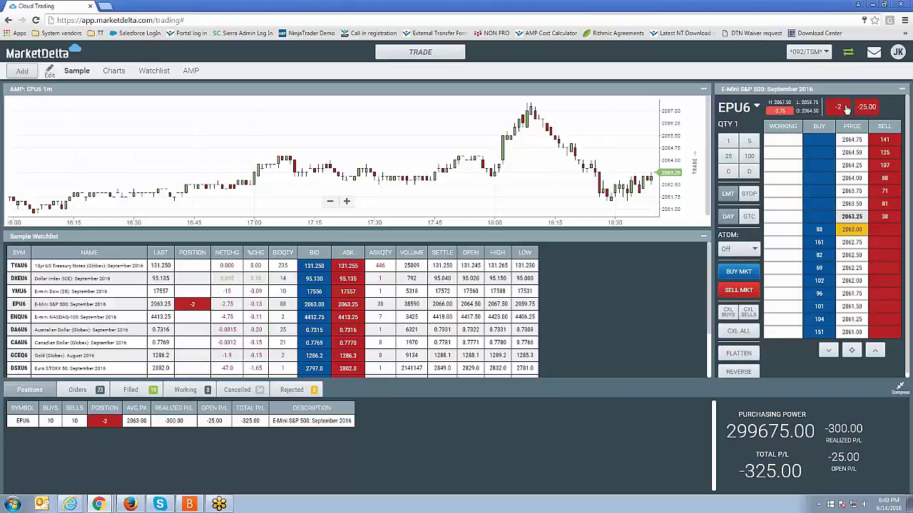
pyautogui.click(745, 354)
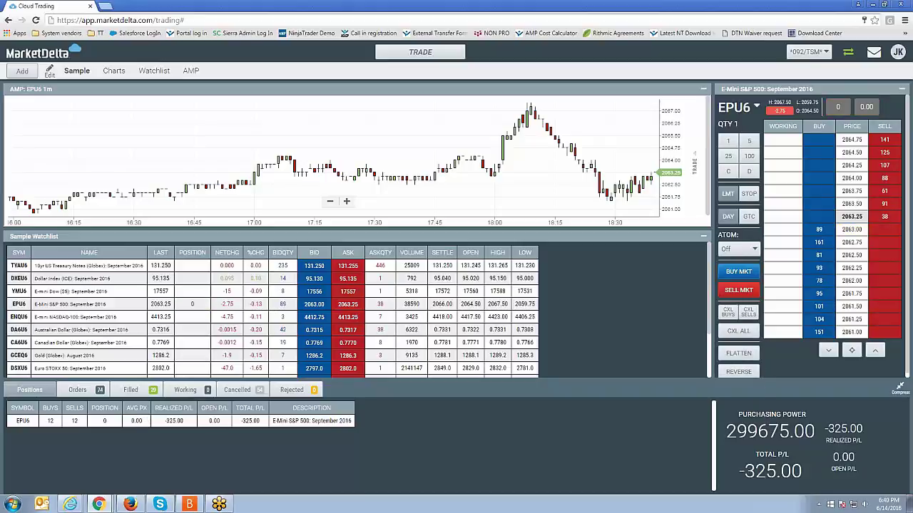